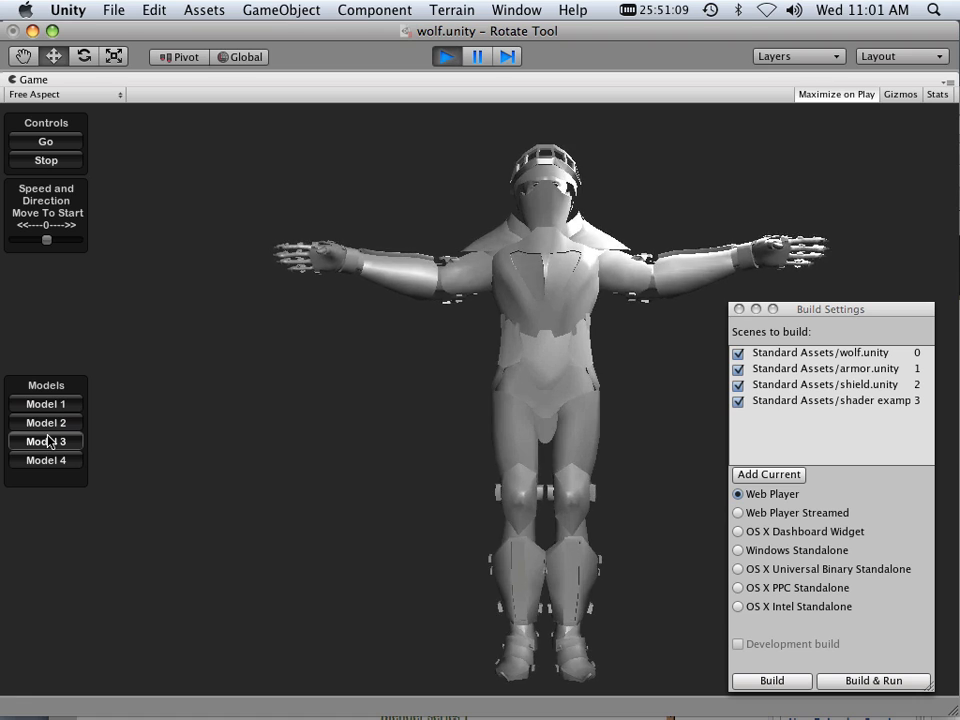
Preview Model 4 in the running game and stop play mode
click(47, 461)
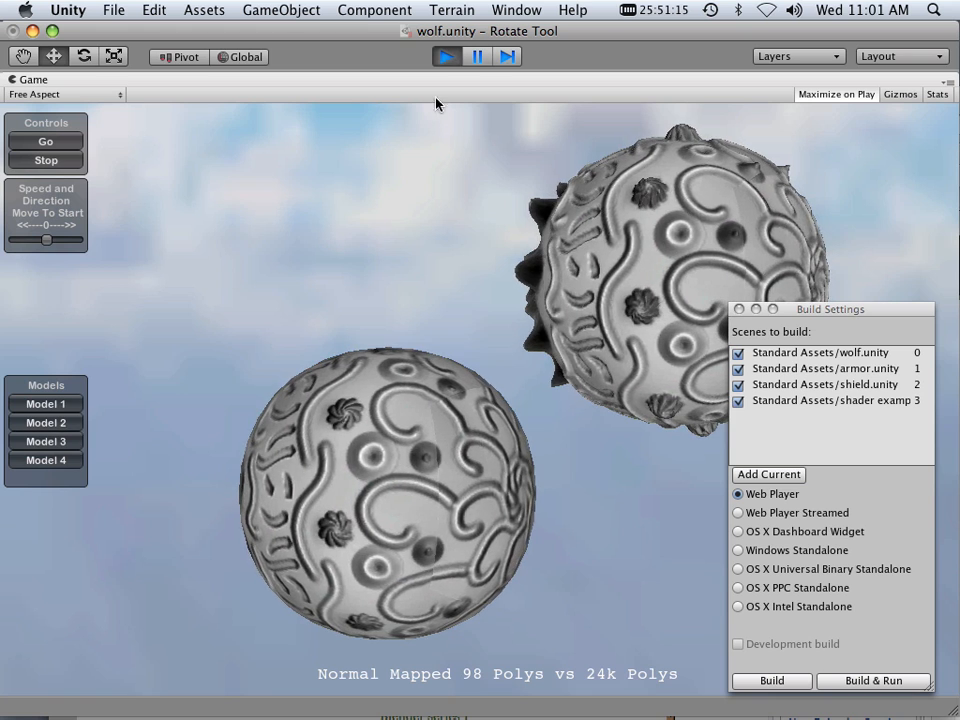
click(442, 57)
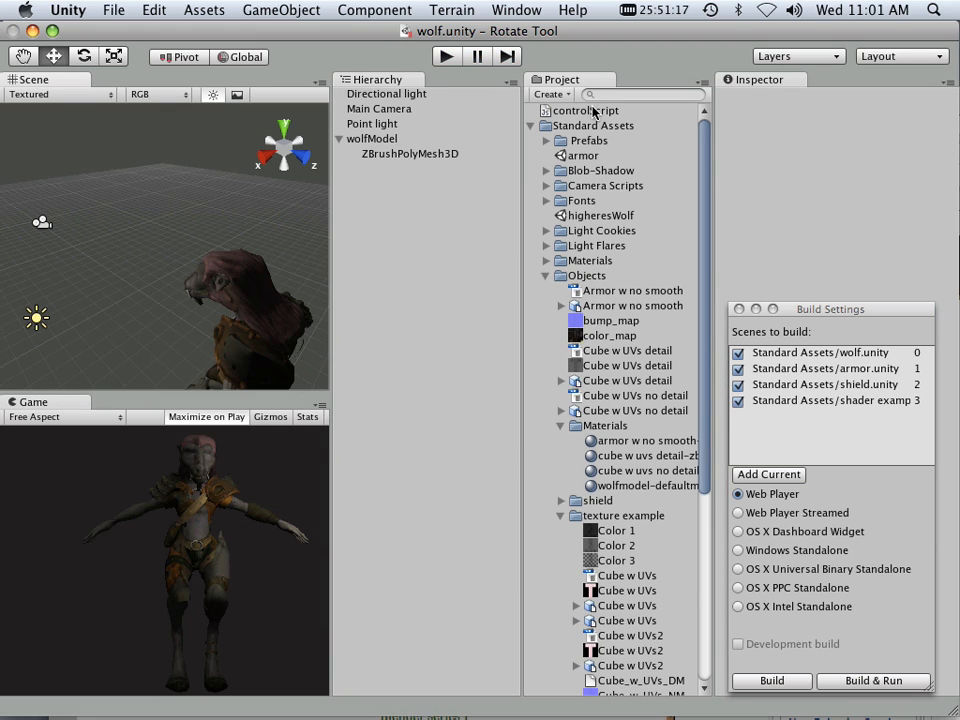
Open controlScript in the script editor and go to the code for the Models box and buttons
click(588, 111)
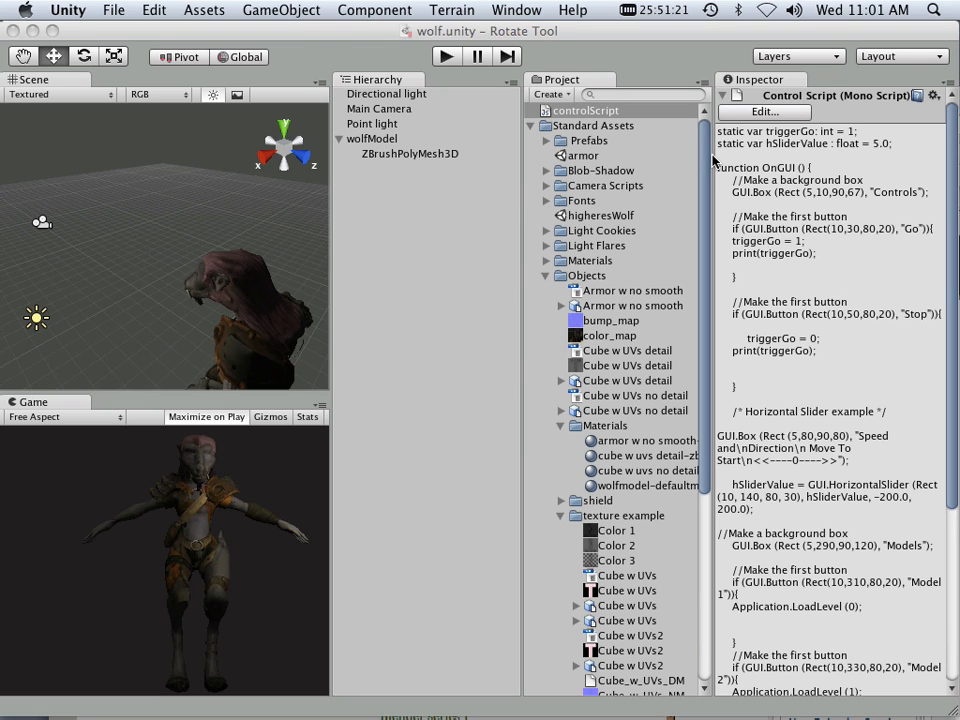
click(581, 115)
double_click(581, 112)
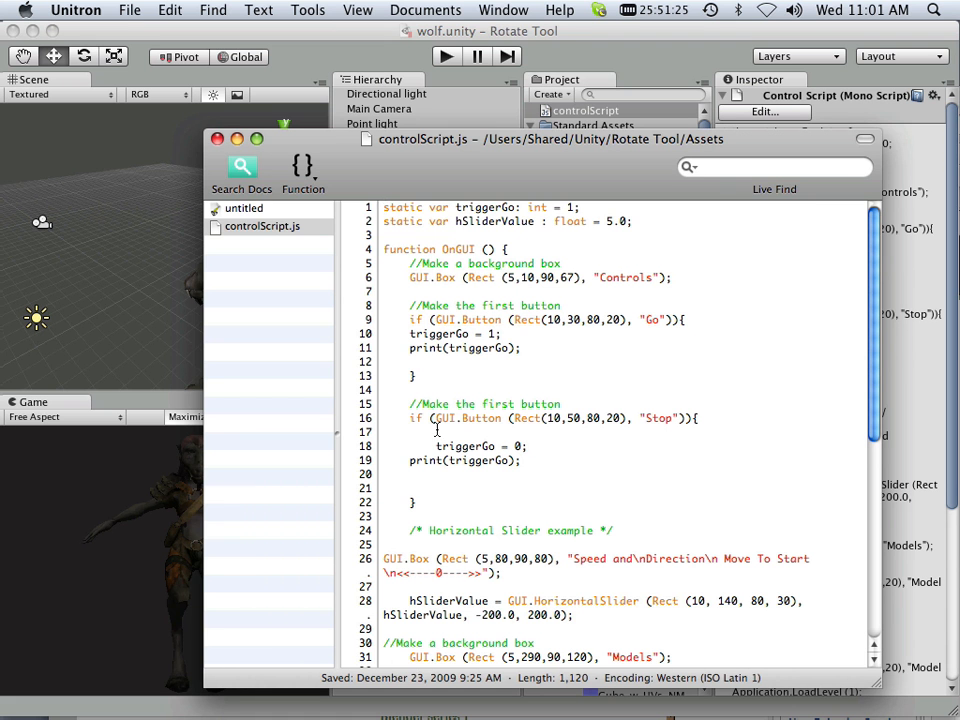
scroll(445, 425, down, 5)
scroll(447, 424, down, 4)
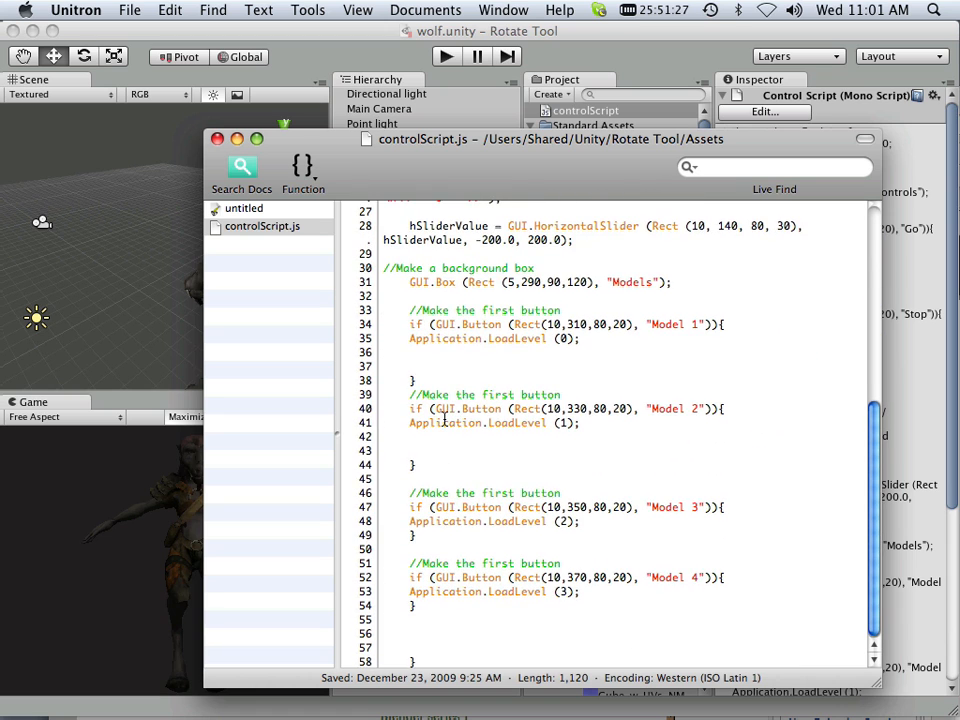
scroll(450, 418, up, 1)
scroll(440, 380, down, 1)
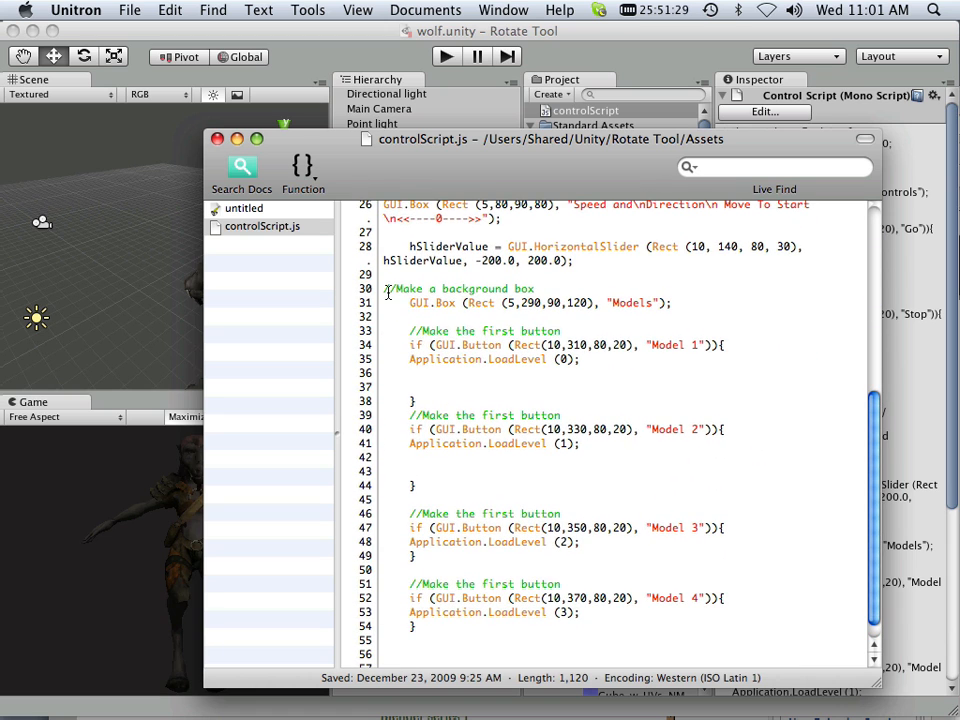
Highlight the whole Models menu code block, and then only its background box lines, to examine how the level buttons are built
drag(383, 290, 632, 628)
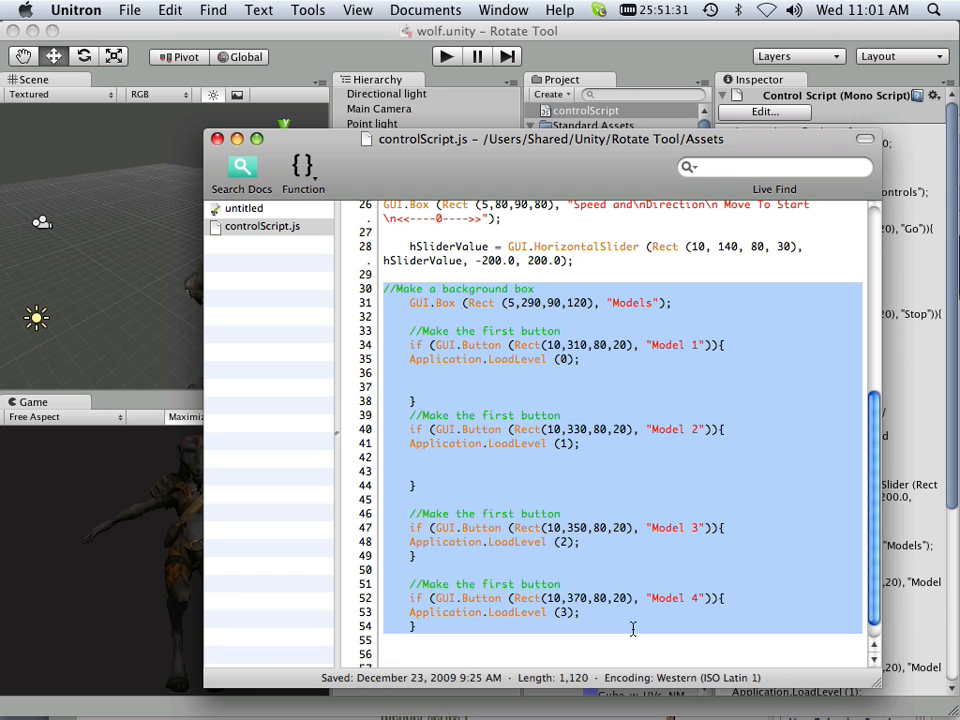
drag(477, 150, 330, 110)
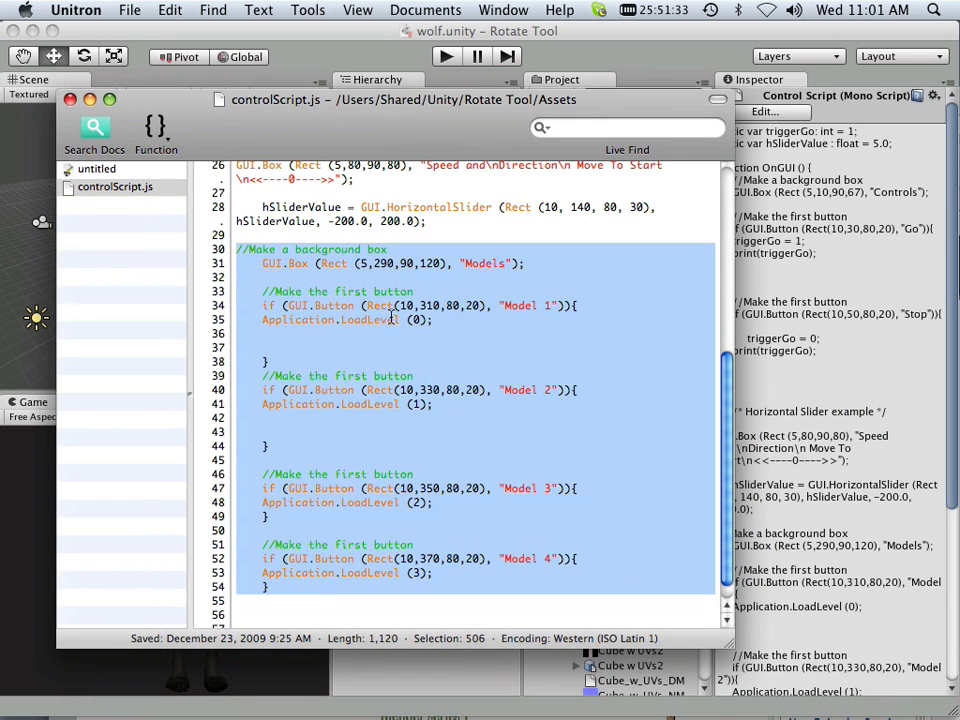
click(368, 265)
drag(524, 263, 238, 250)
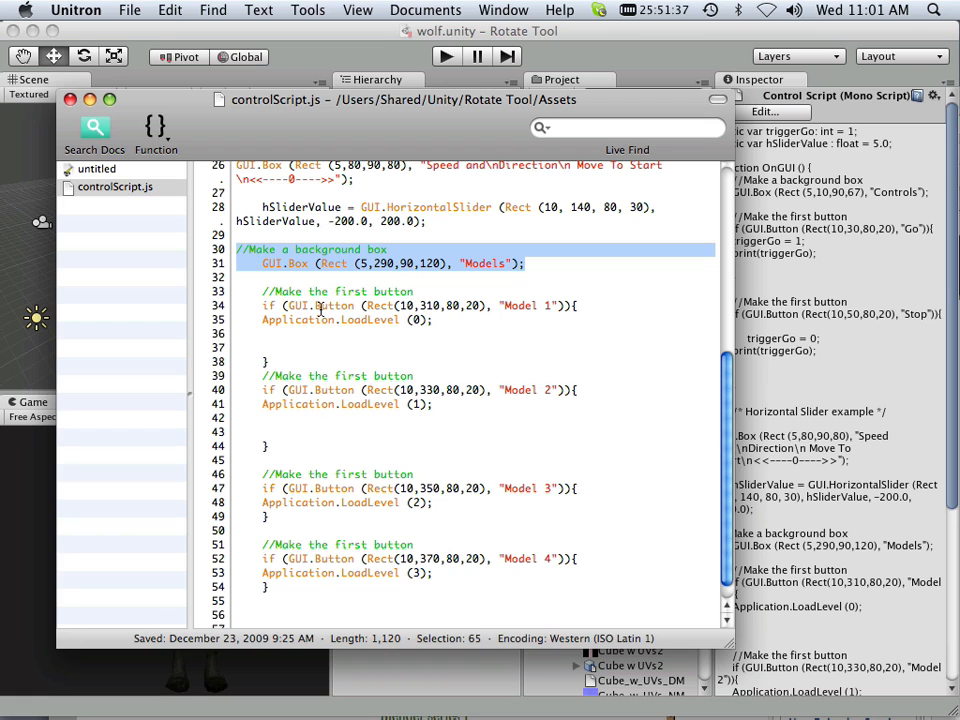
scroll(347, 545, down, 1)
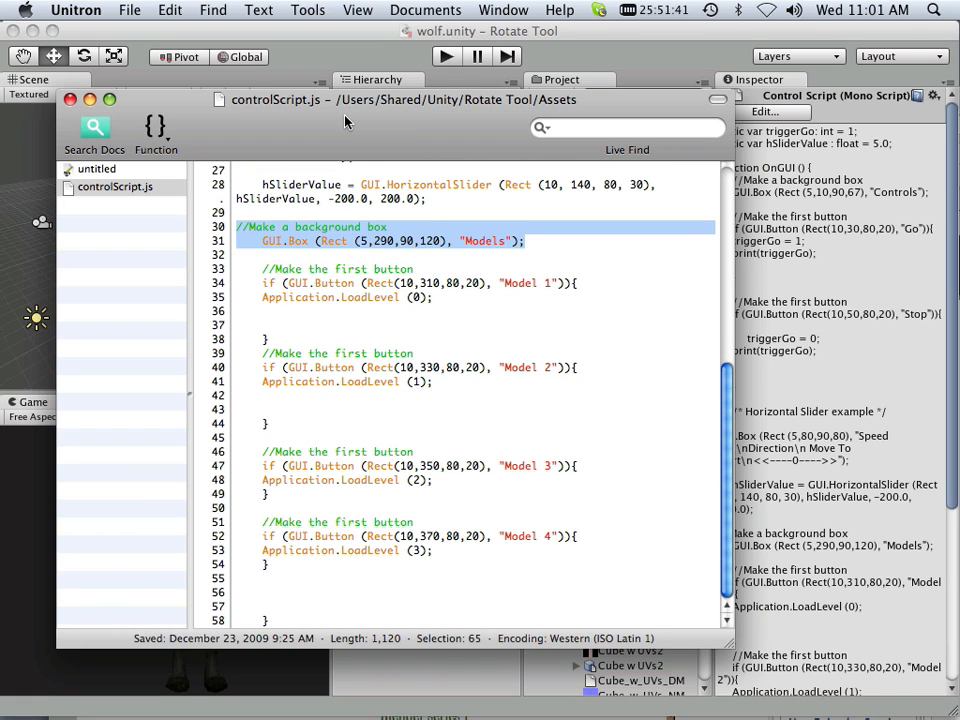
Set the script editor window aside and open the higheresWolf scene in Unity
drag(352, 147, 953, 258)
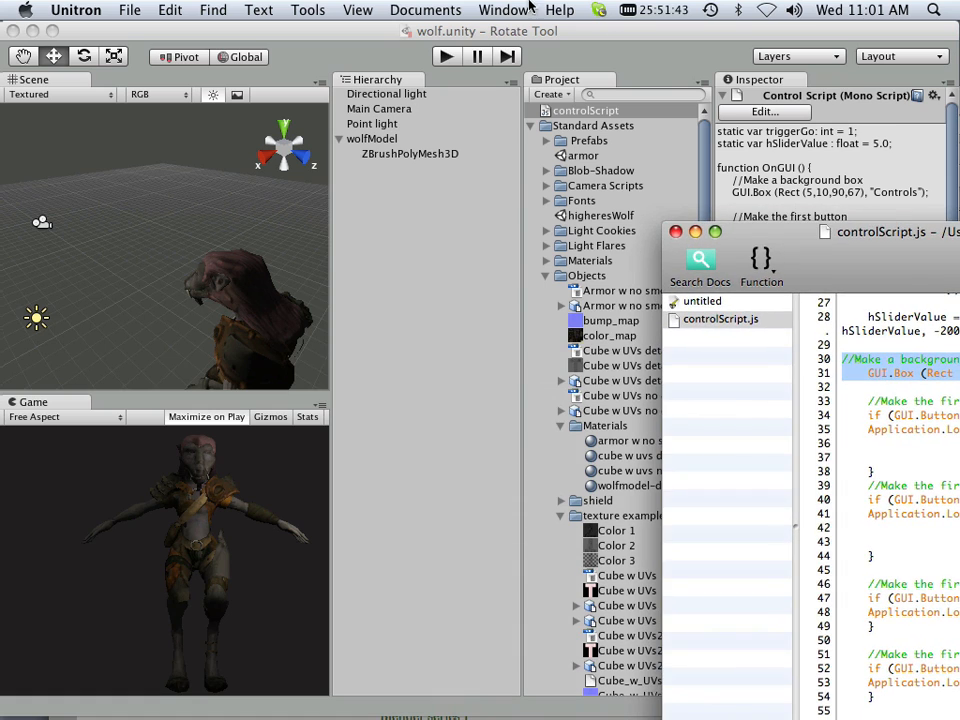
drag(549, 30, 411, 30)
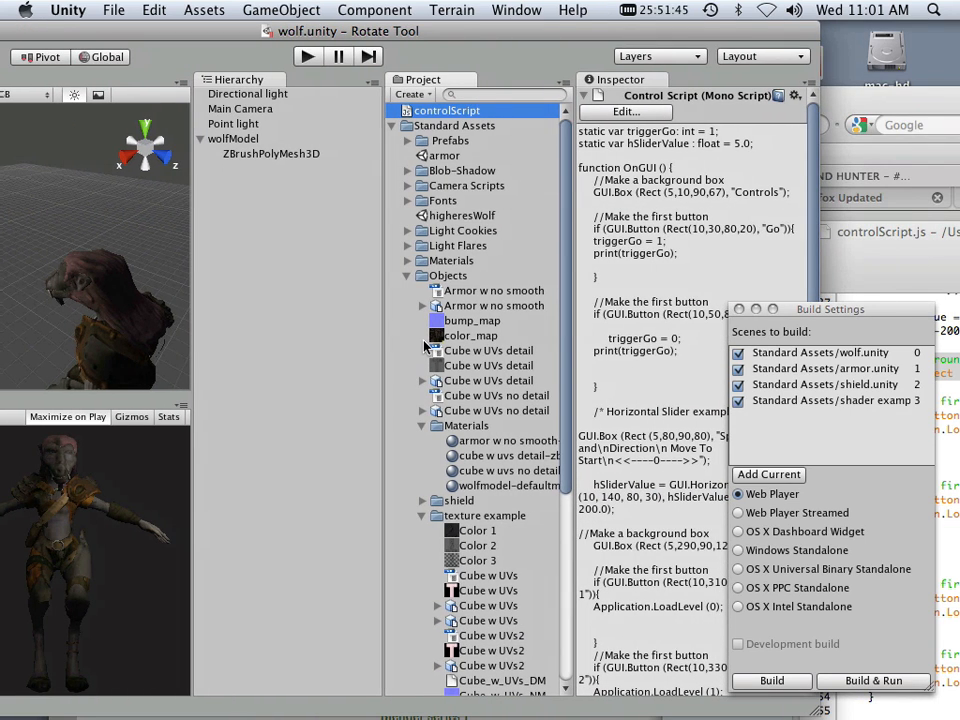
scroll(424, 345, down, 6)
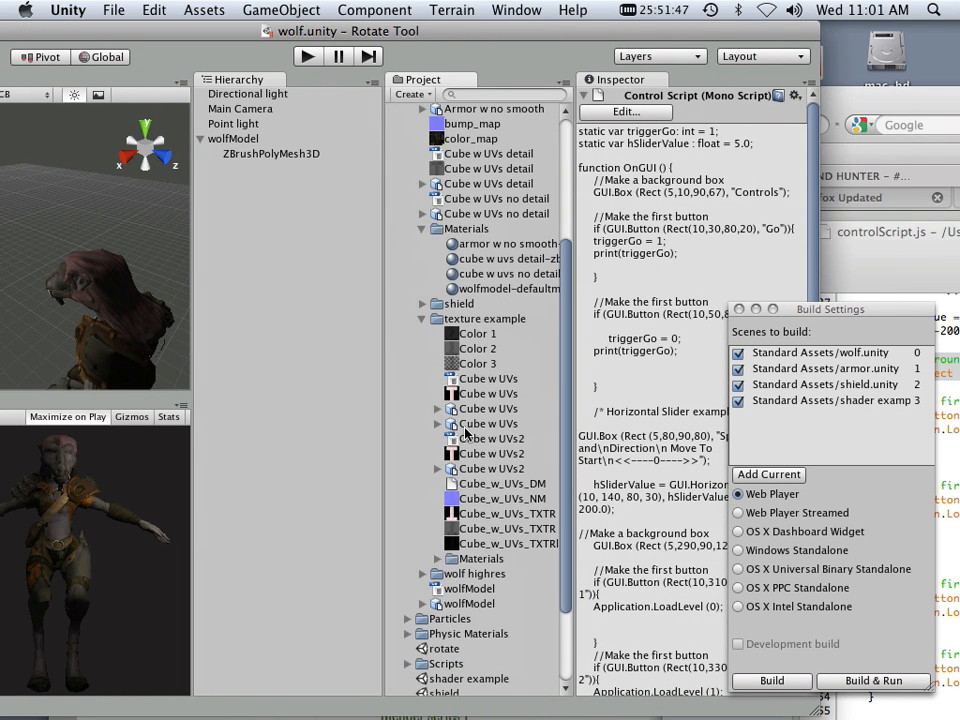
scroll(453, 567, up, 4)
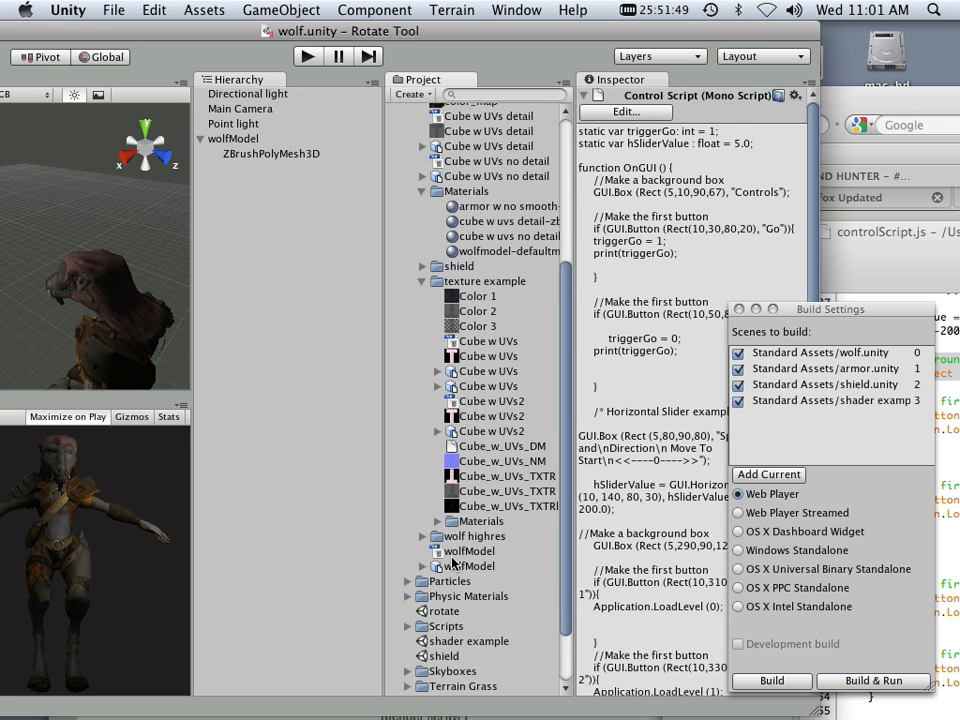
scroll(449, 560, up, 4)
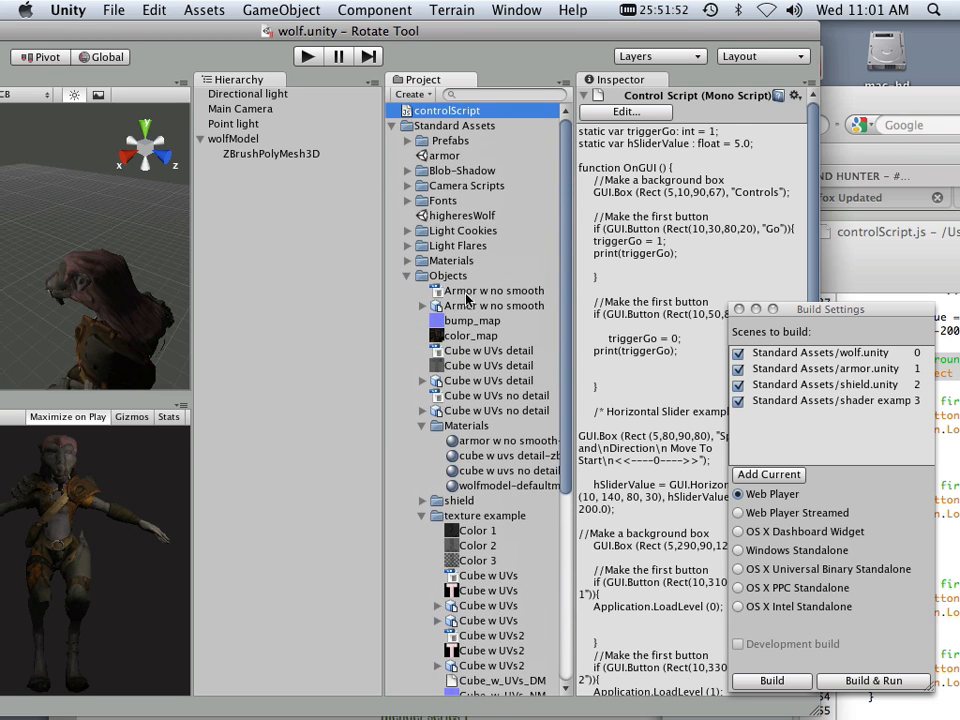
double_click(451, 216)
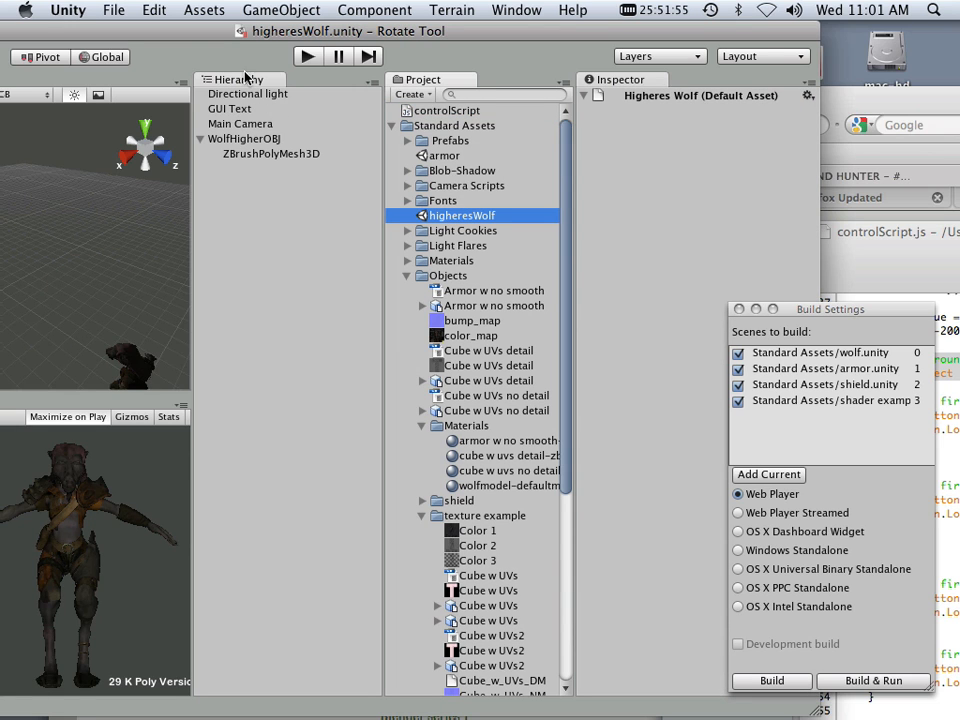
Shift the "29 K Poly Version" GUI Text horizontally to an X position of about 0.685
drag(206, 38, 432, 14)
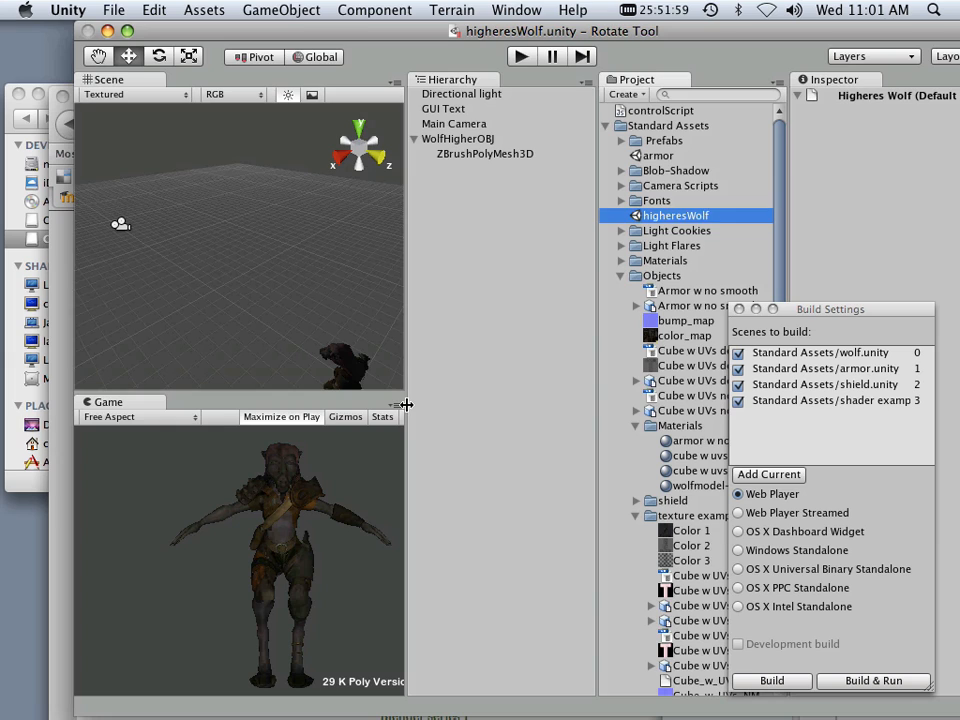
click(519, 420)
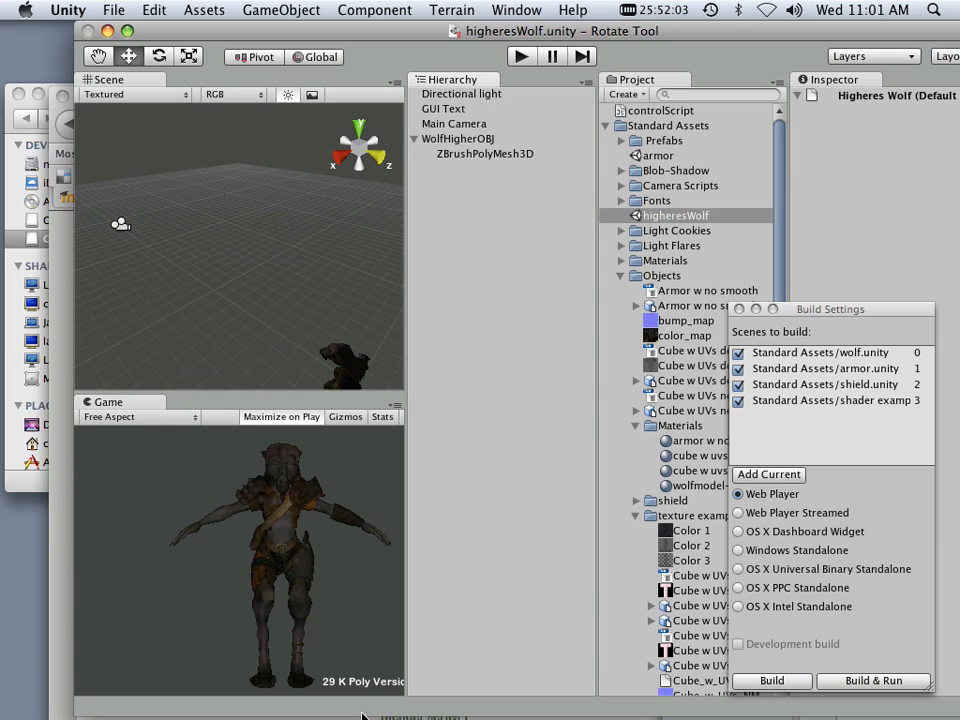
click(445, 109)
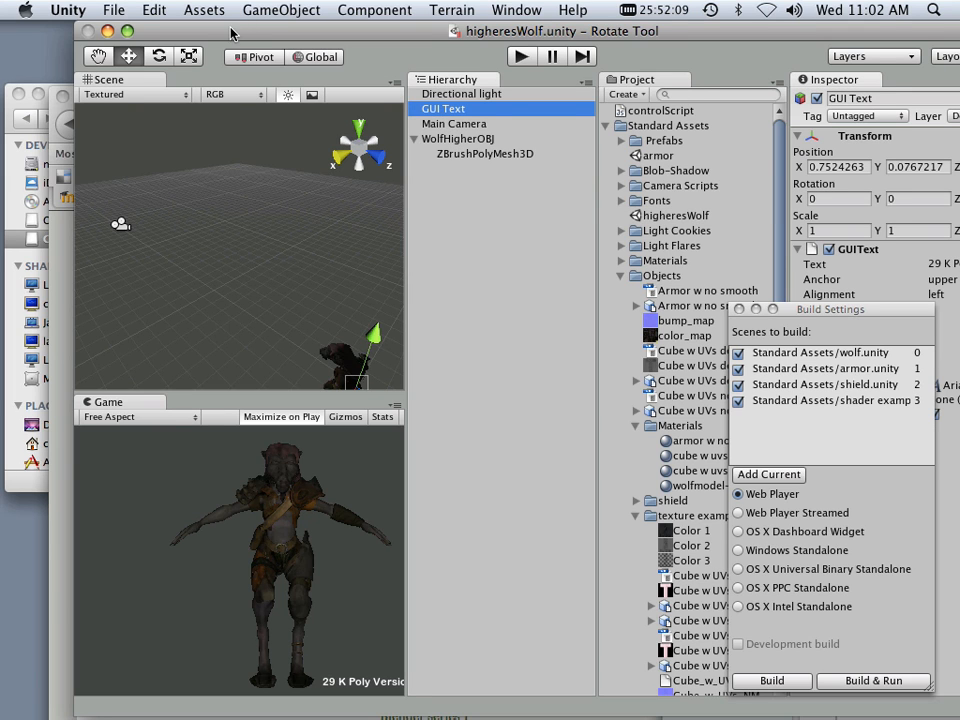
drag(175, 28, 152, 31)
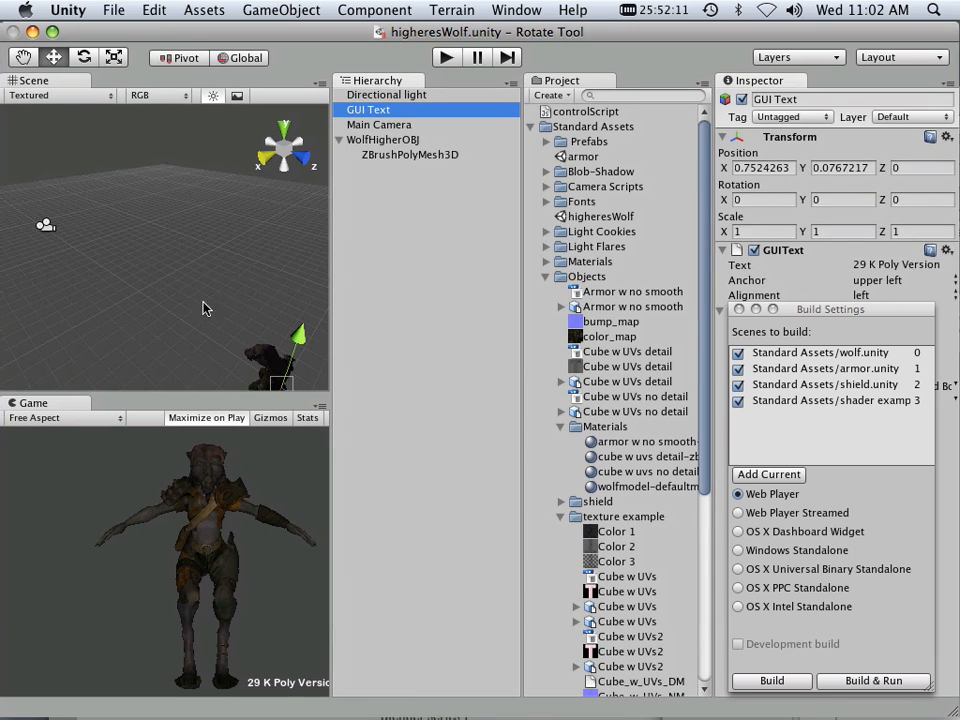
alt+drag(280, 254, 255, 261)
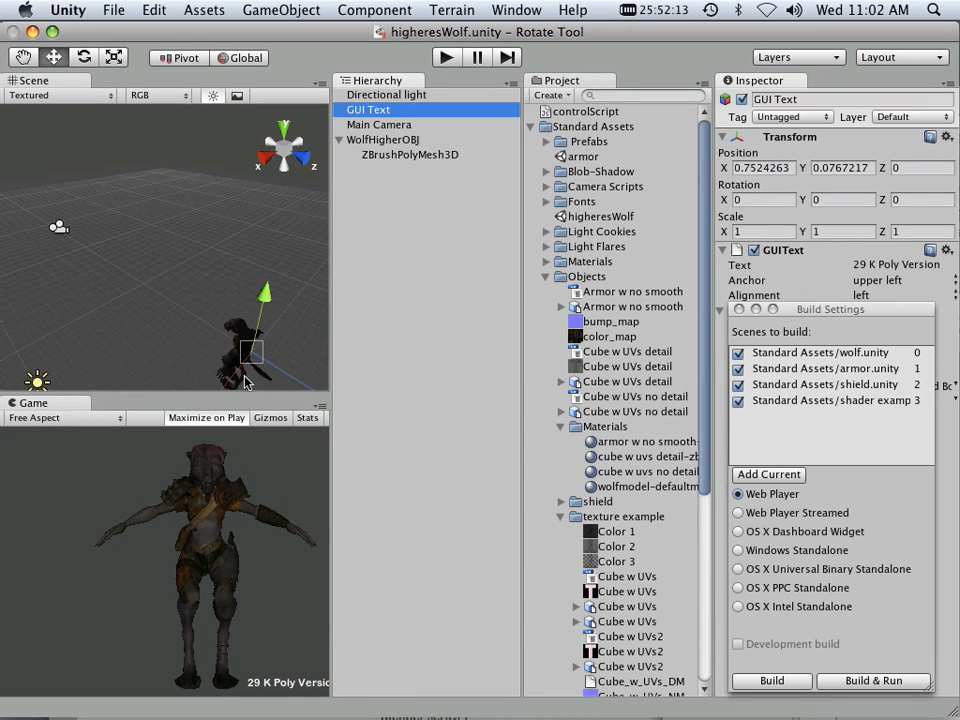
drag(228, 384, 227, 386)
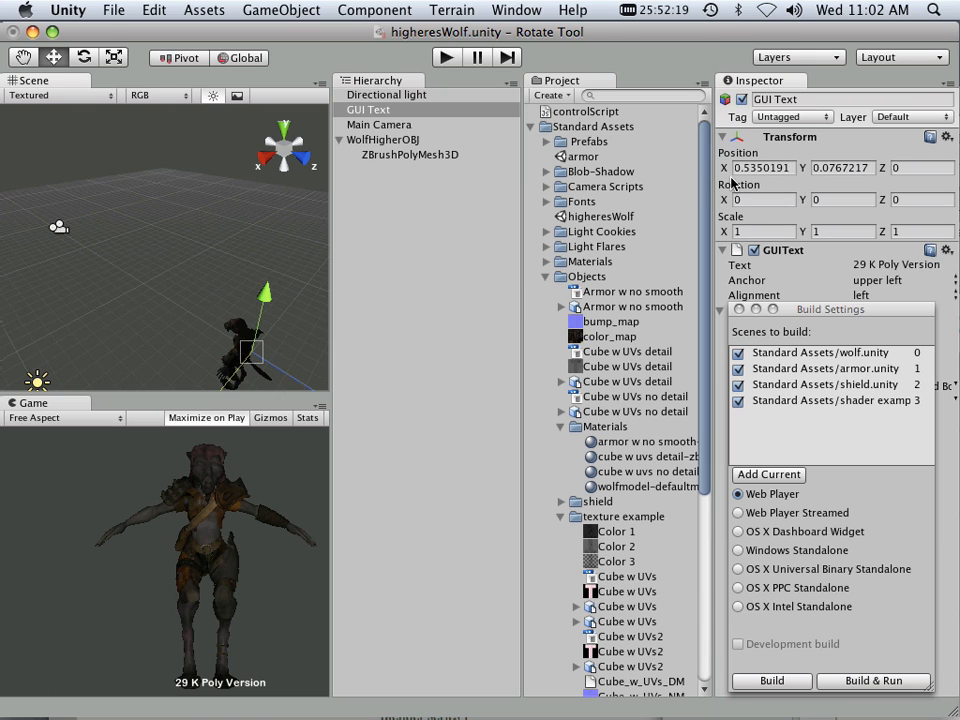
drag(725, 172, 732, 170)
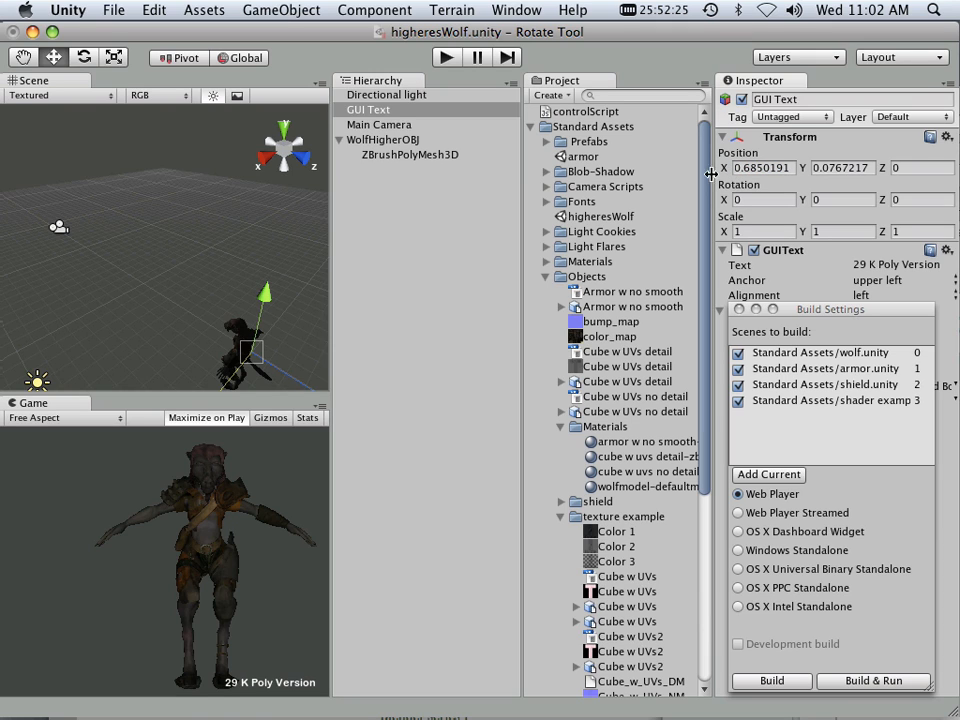
Create a new GUI Text object and, with the Build Settings window closed, open its text value for editing
click(280, 10)
mouse_move(310, 57)
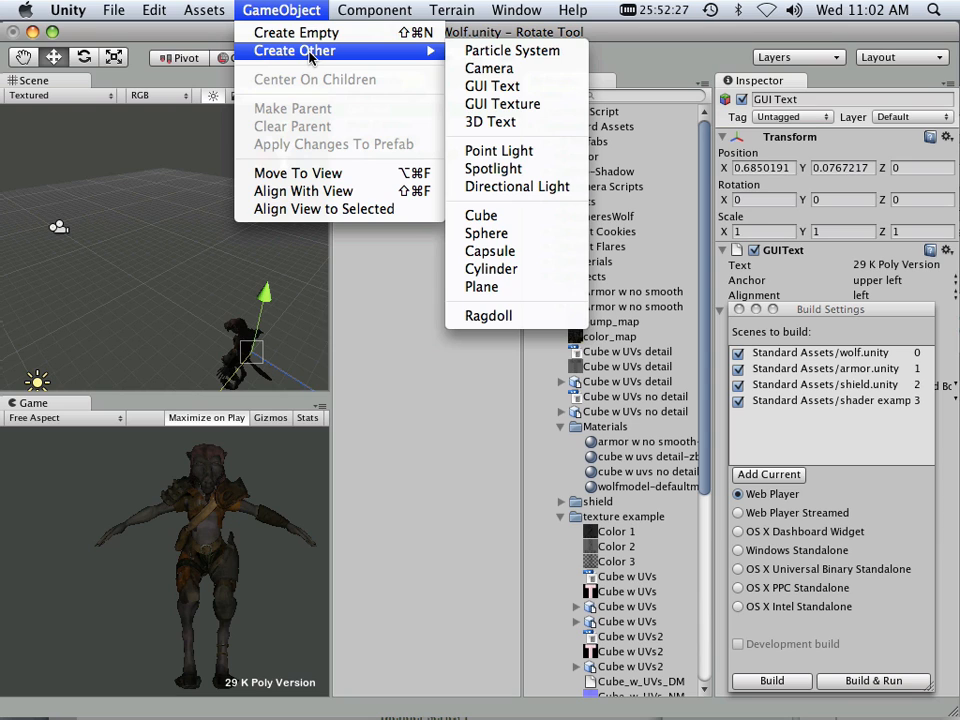
click(467, 88)
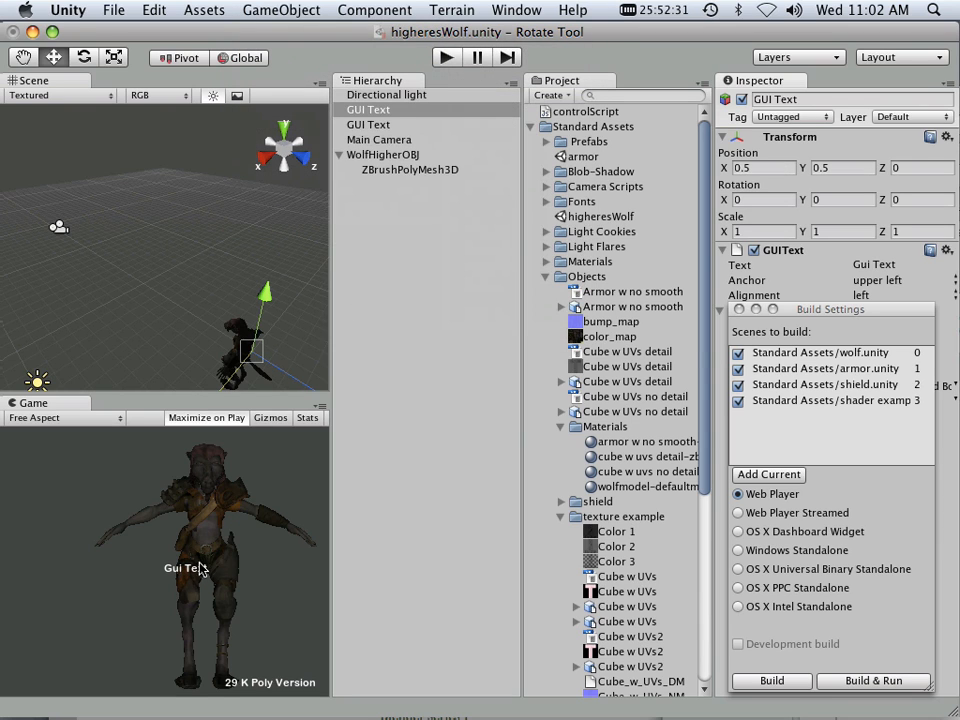
click(739, 310)
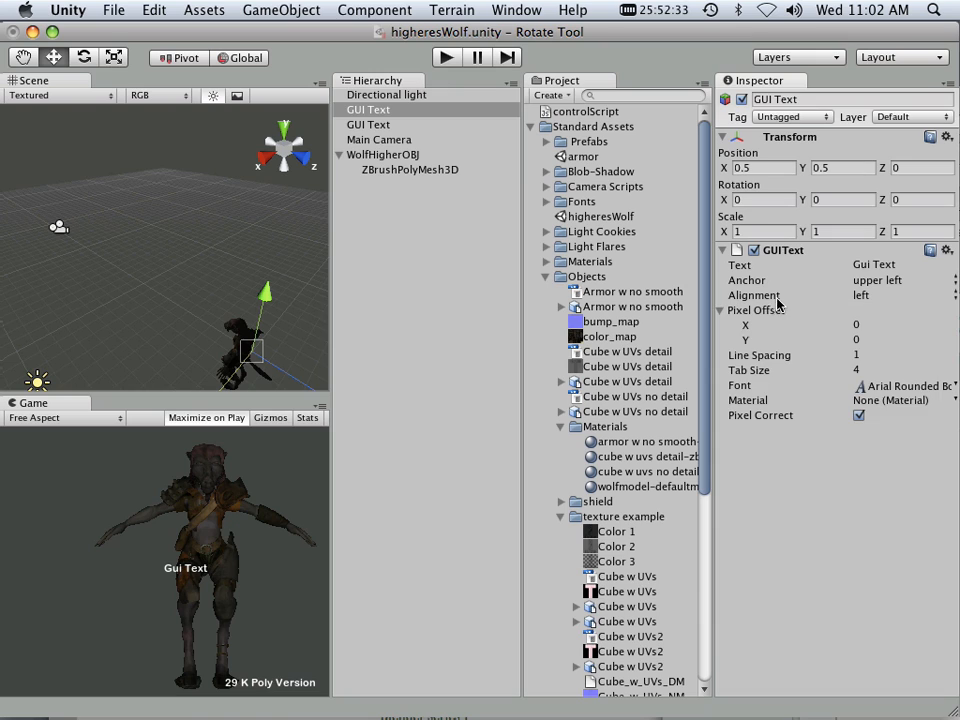
click(875, 266)
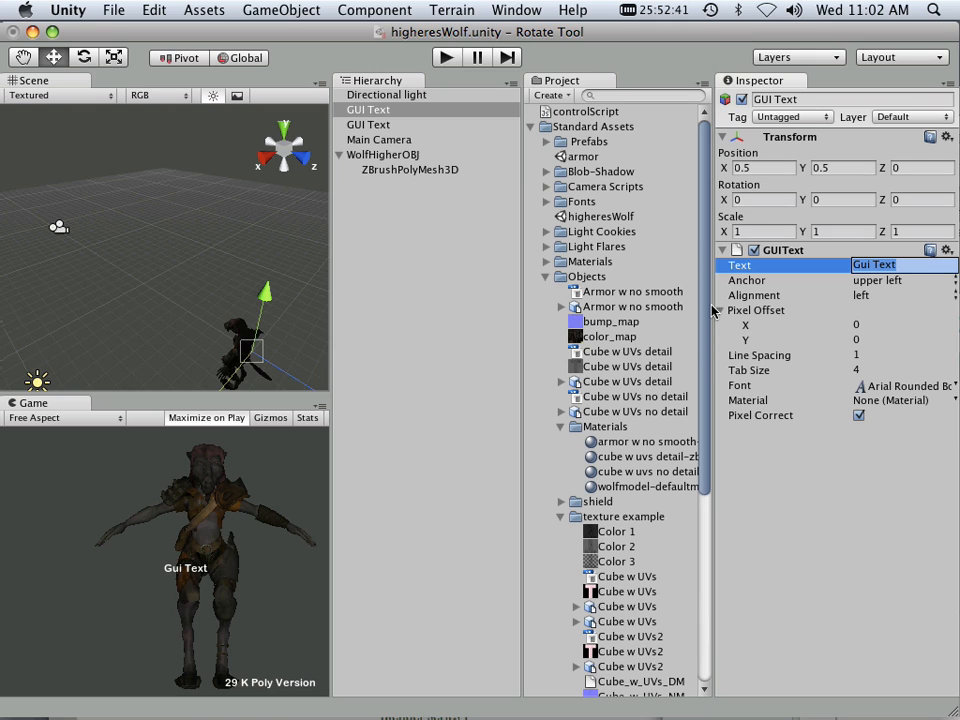
Set the Courier font's size to 36 in the Fonts folder and apply the import change
click(562, 201)
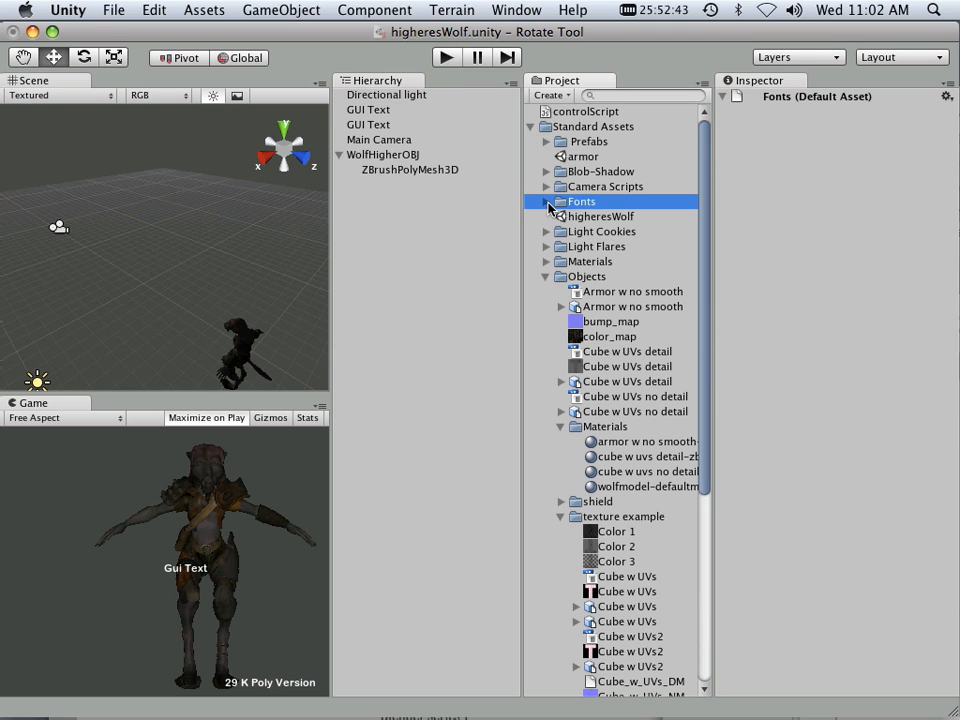
click(546, 201)
click(598, 216)
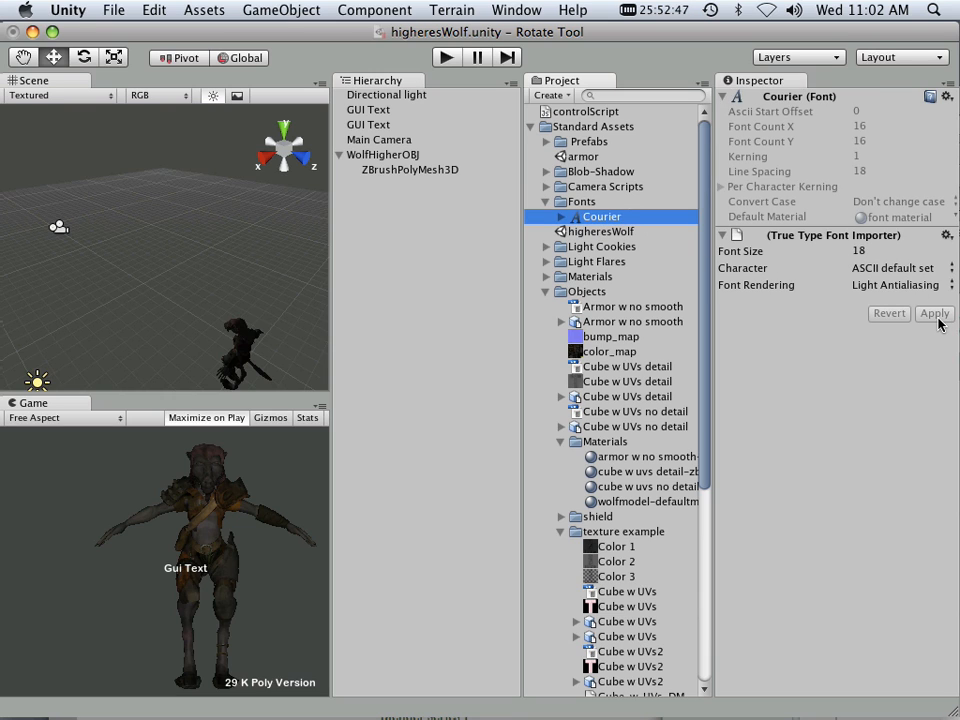
click(856, 252)
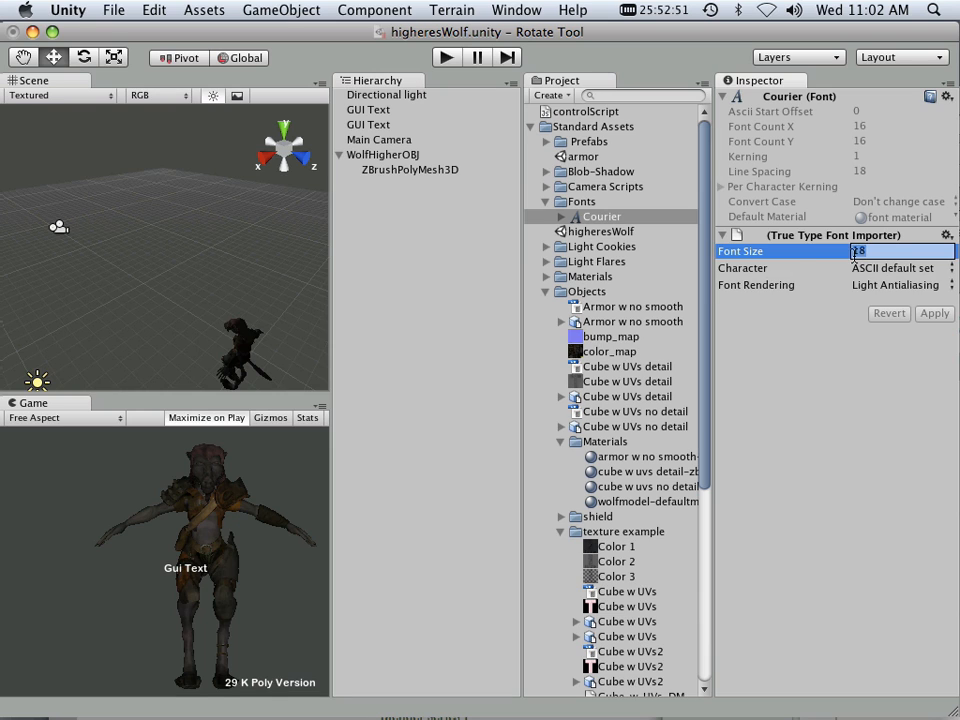
text(36)
click(939, 318)
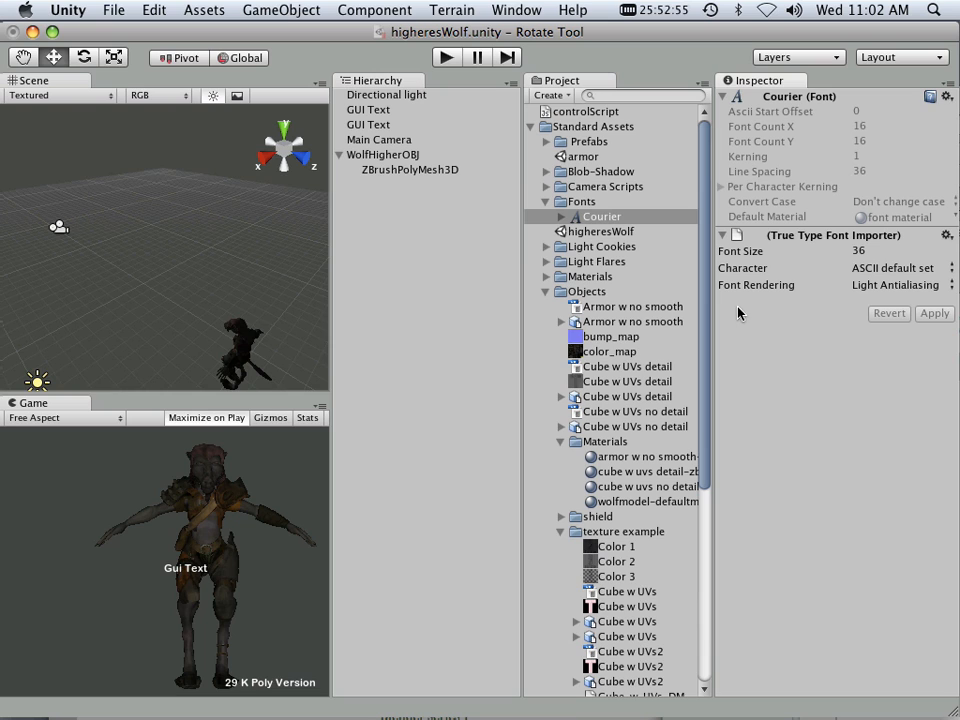
click(603, 232)
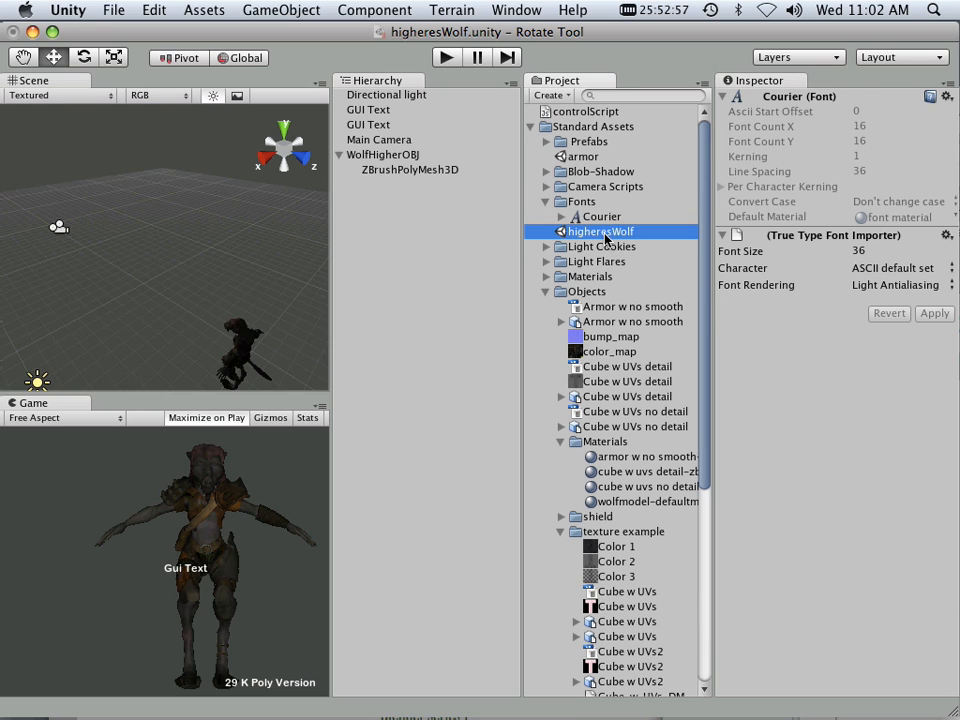
click(599, 218)
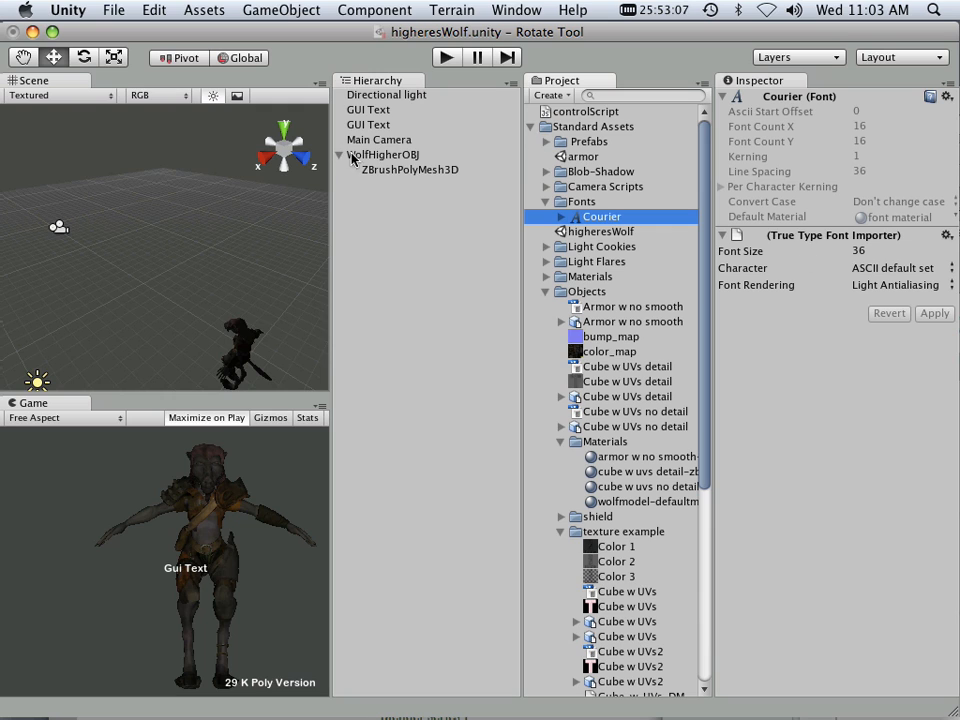
Try the Courier font on the "29 K Poly Version" GUI Text, and undo the font change
click(368, 125)
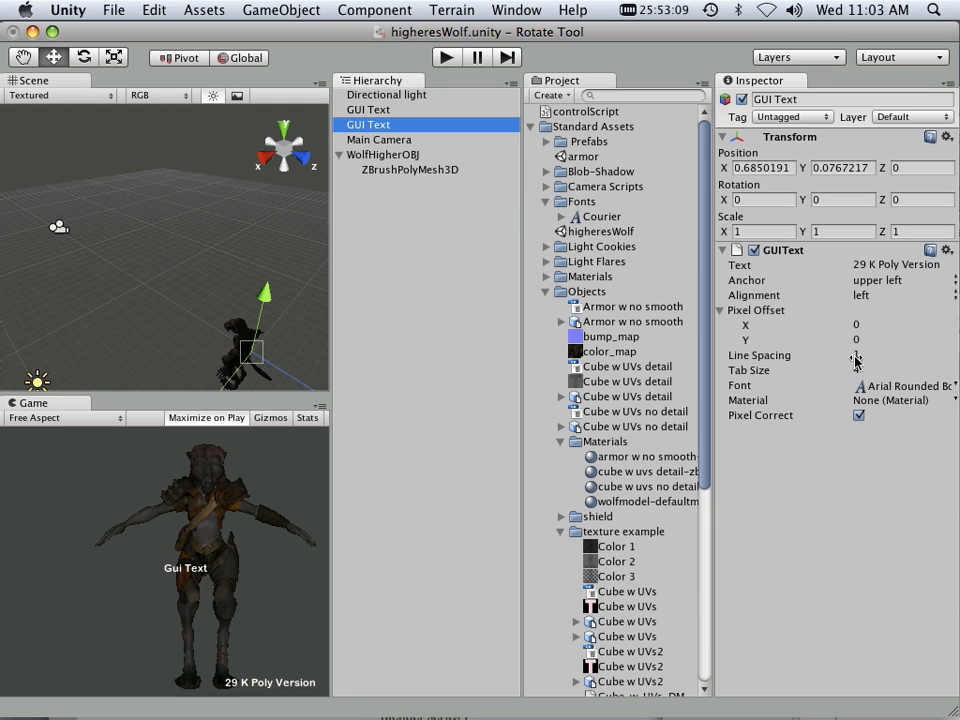
click(906, 388)
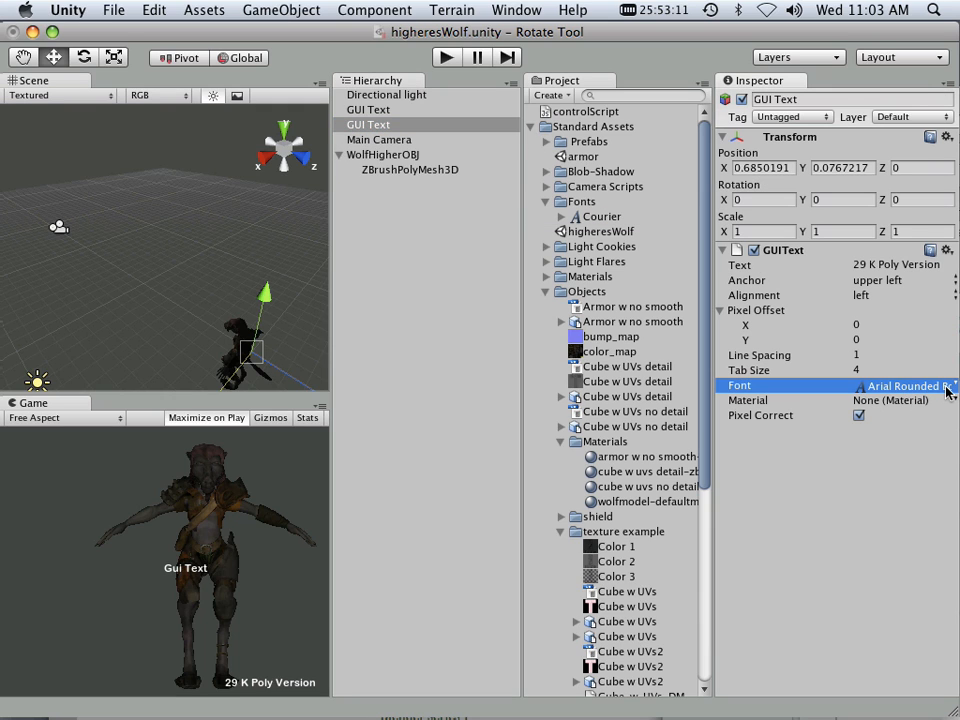
click(916, 386)
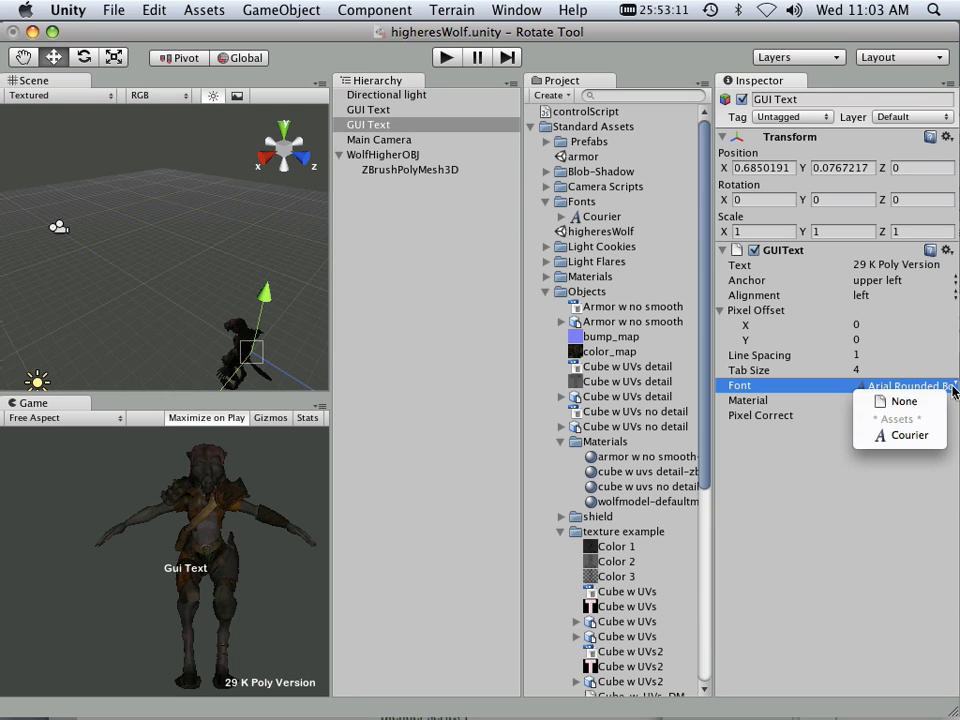
click(909, 436)
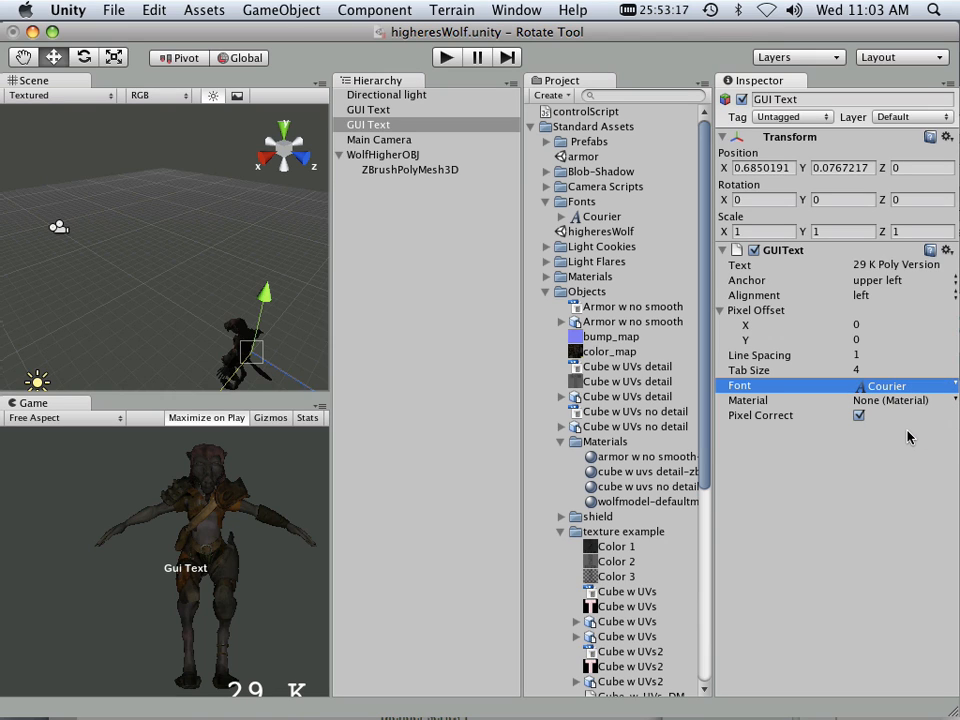
key(super+z)
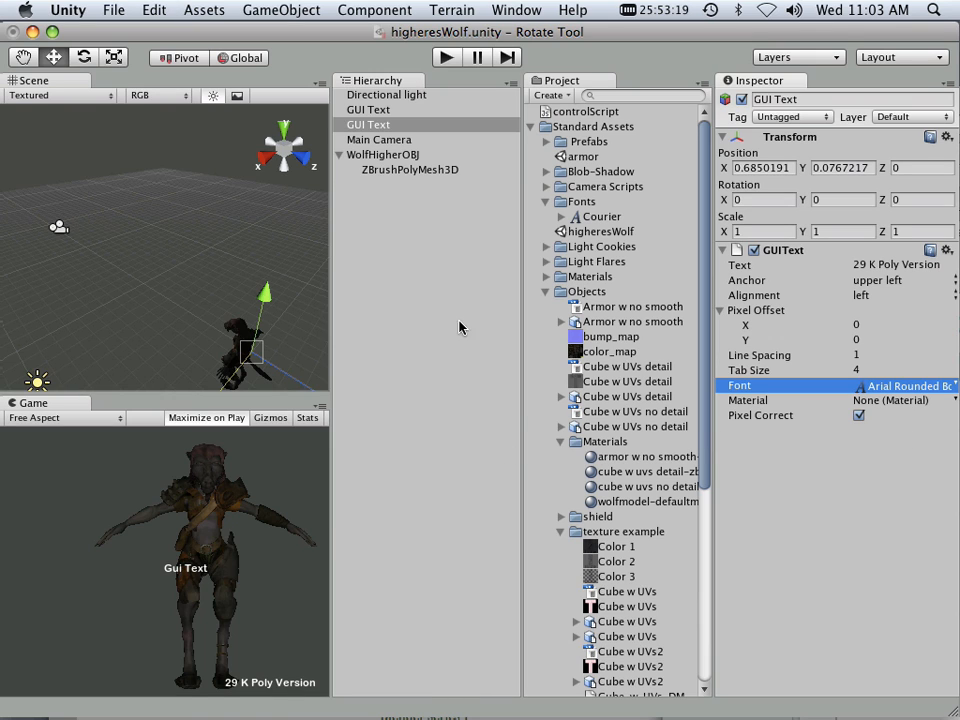
Delete the GUI Text object that holds the placeholder text "Gui Text", keeping the "29 K Poly Version" label
click(376, 127)
click(369, 110)
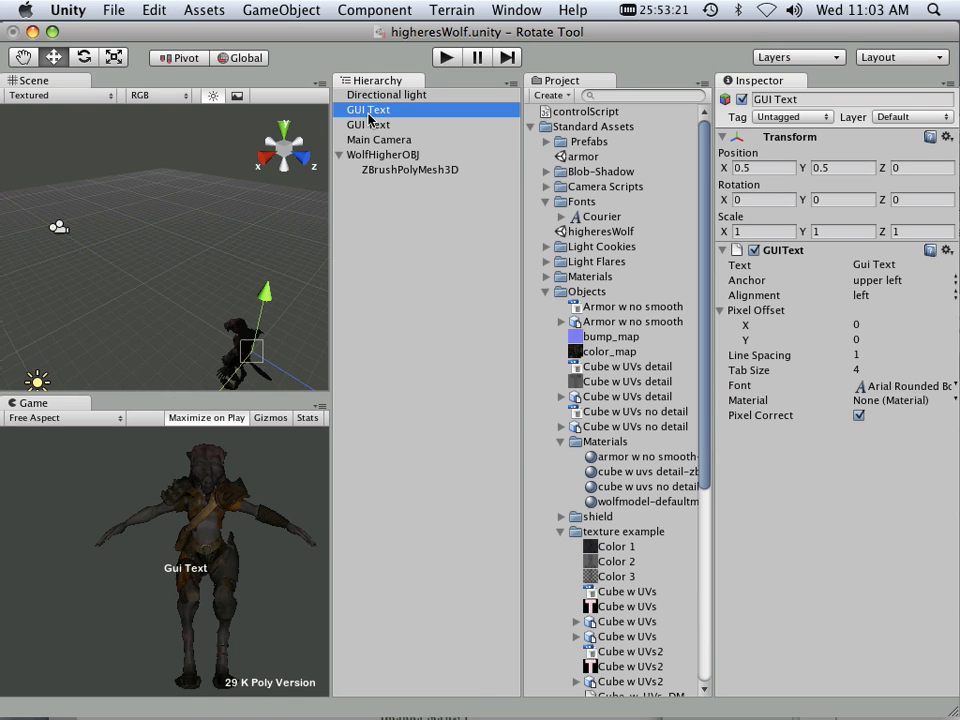
click(371, 123)
click(372, 115)
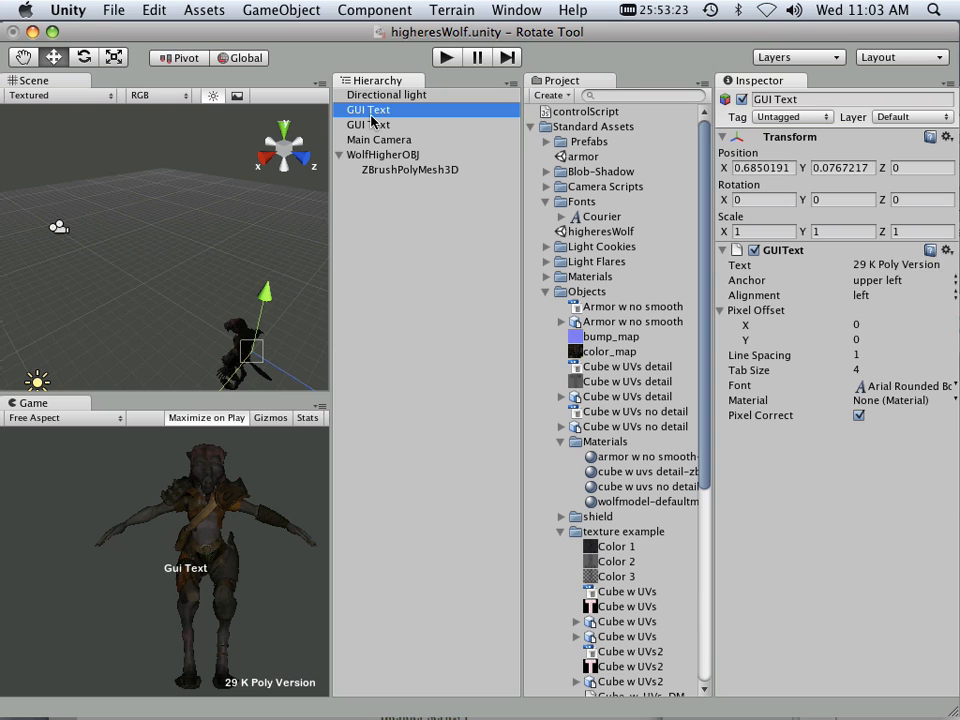
right_click(370, 114)
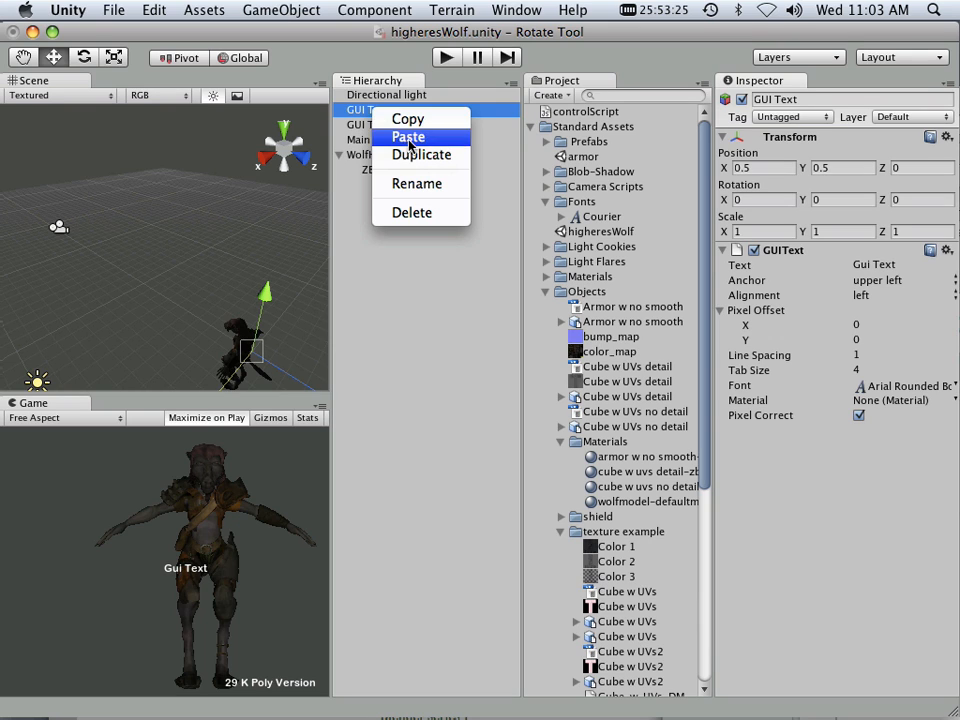
click(408, 213)
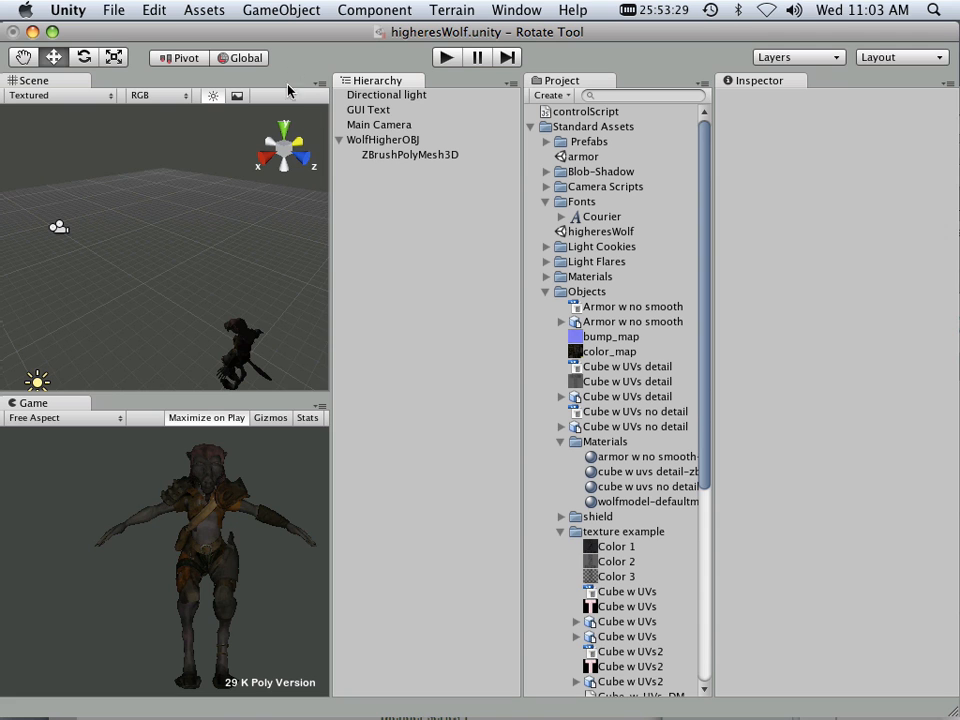
Run the higheresWolf scene to preview the label with the on-screen controls, and stop playback
drag(252, 28, 282, 27)
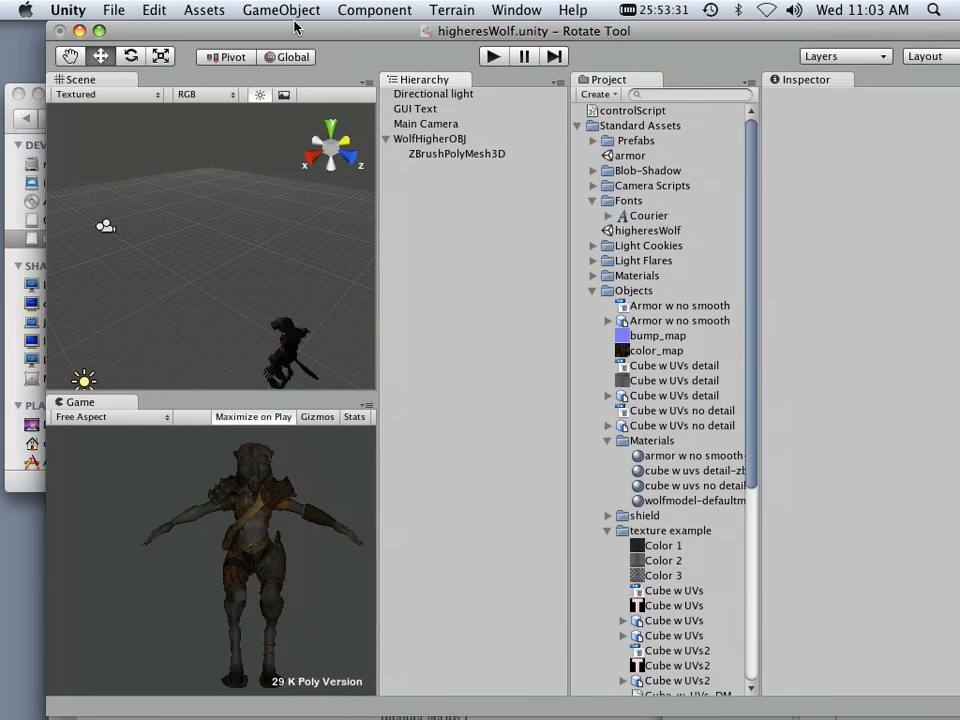
click(476, 56)
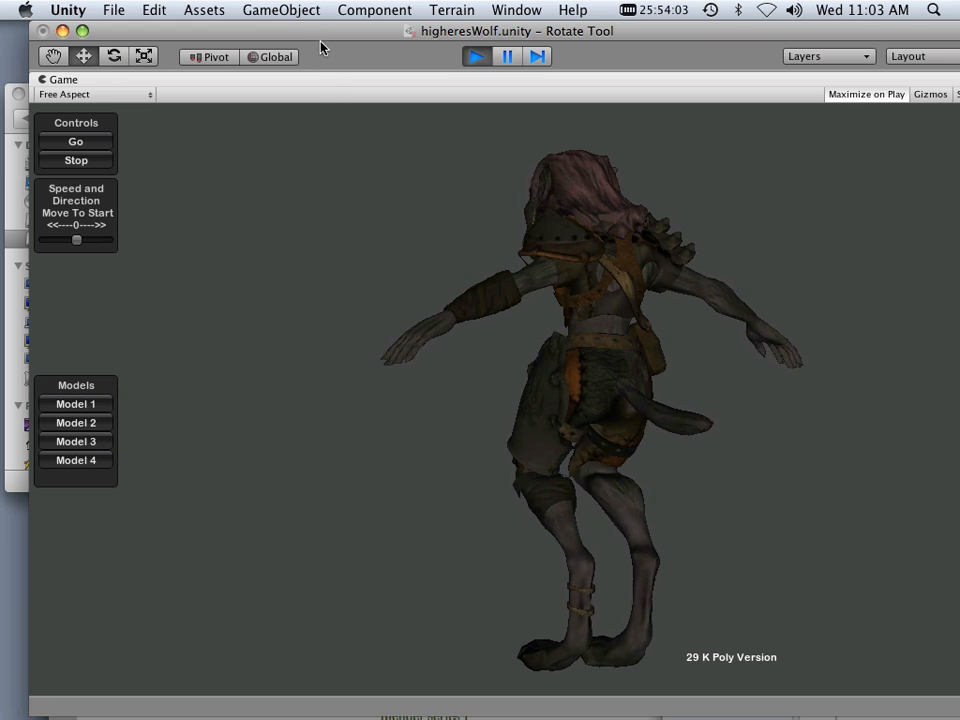
drag(319, 41, 295, 39)
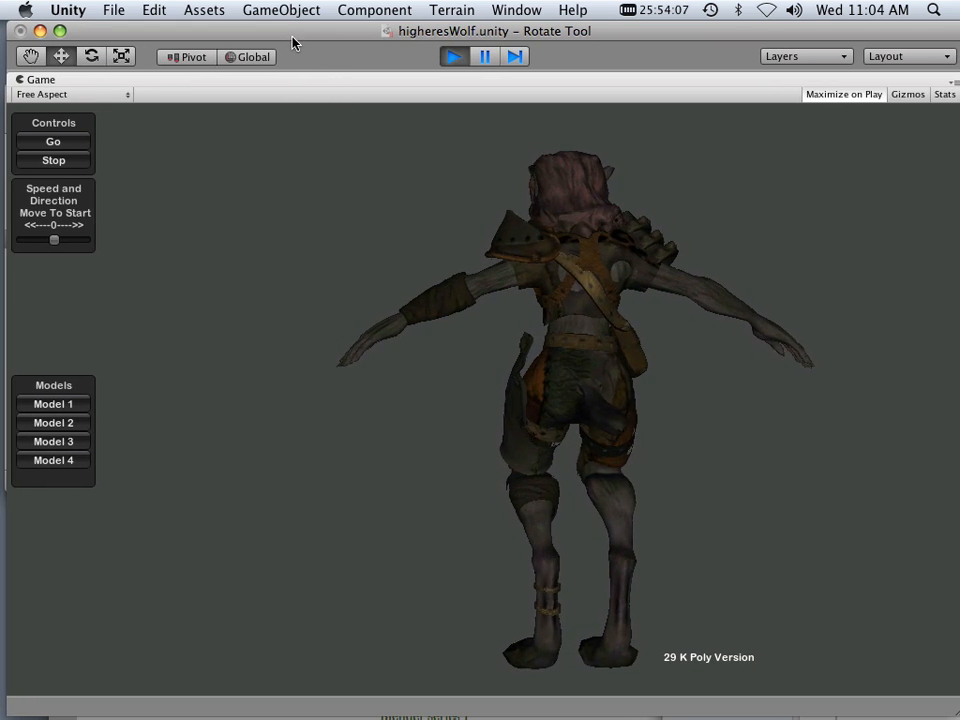
click(452, 57)
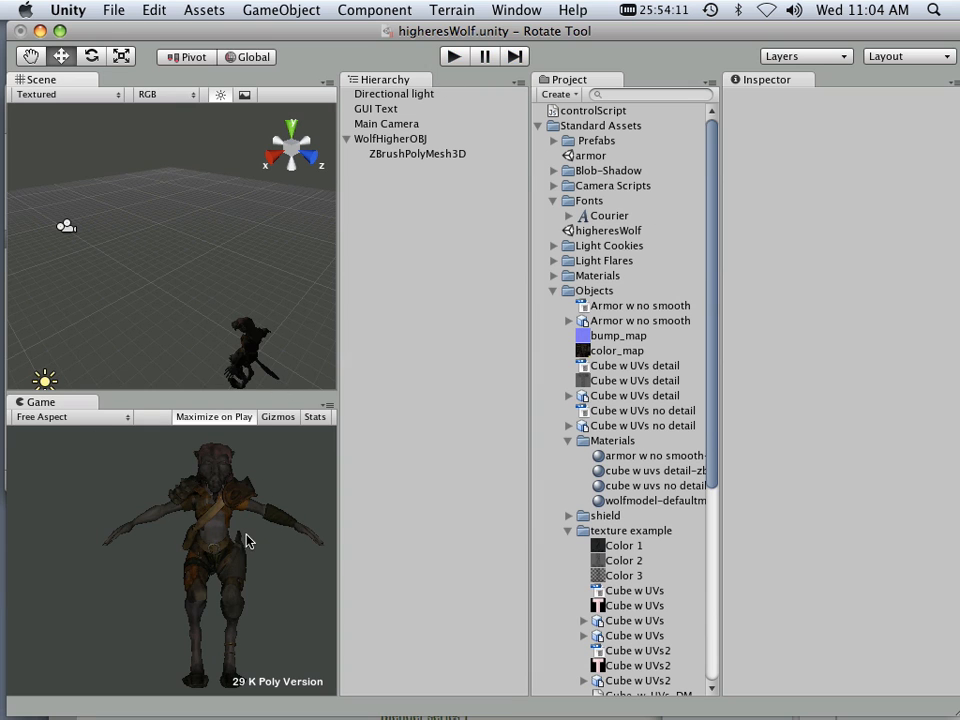
Add the higheresWolf scene to the build's scene list and move it to index 1, between wolf and armor
double_click(582, 111)
drag(800, 253, 425, 570)
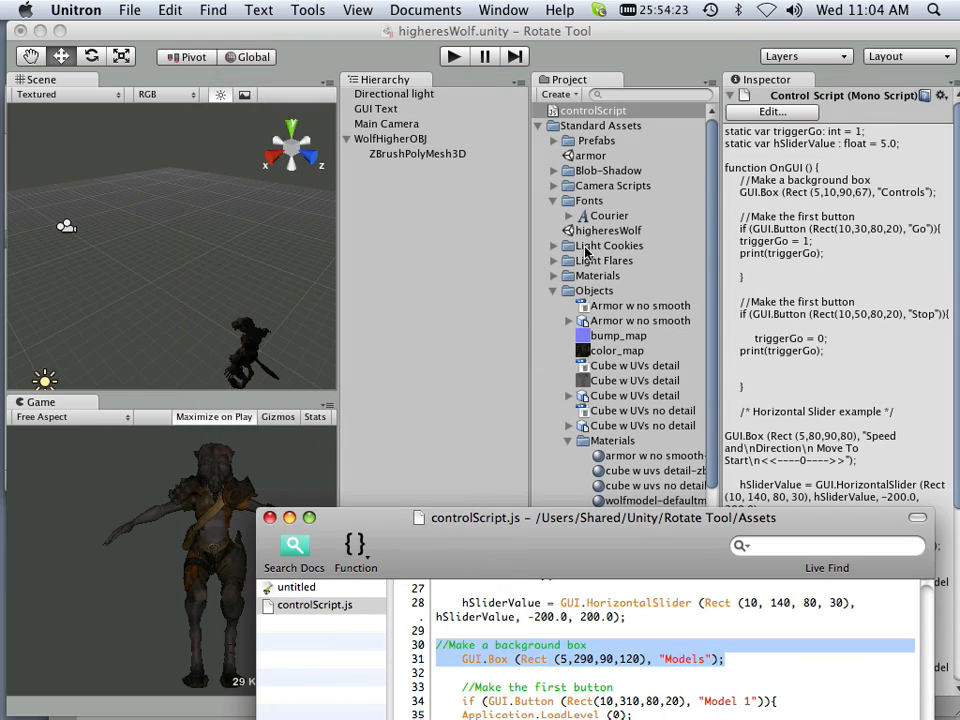
click(593, 234)
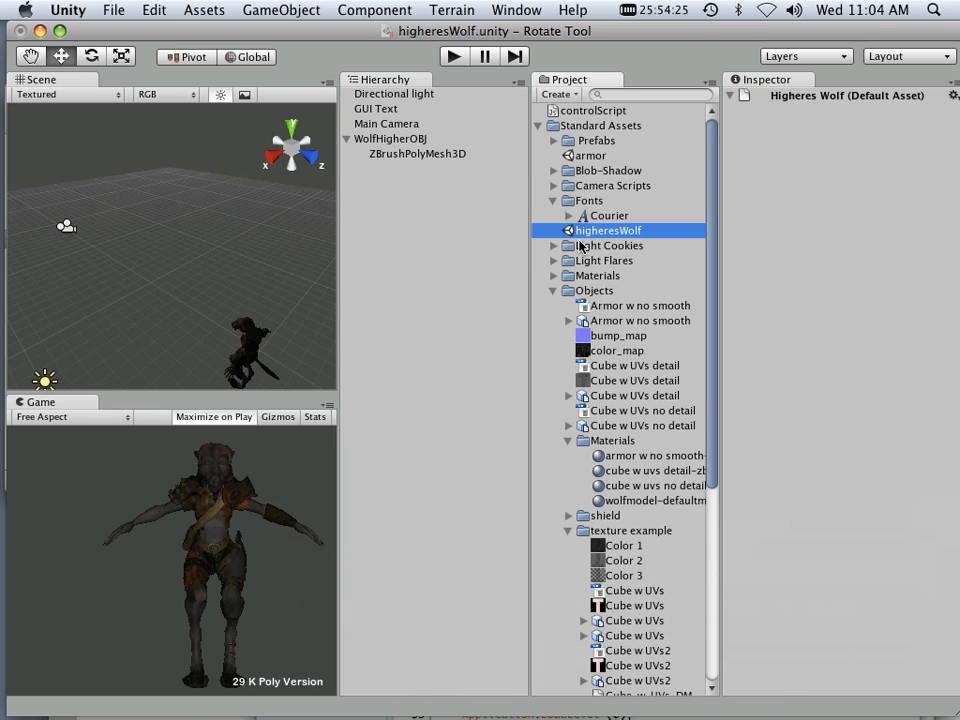
click(116, 10)
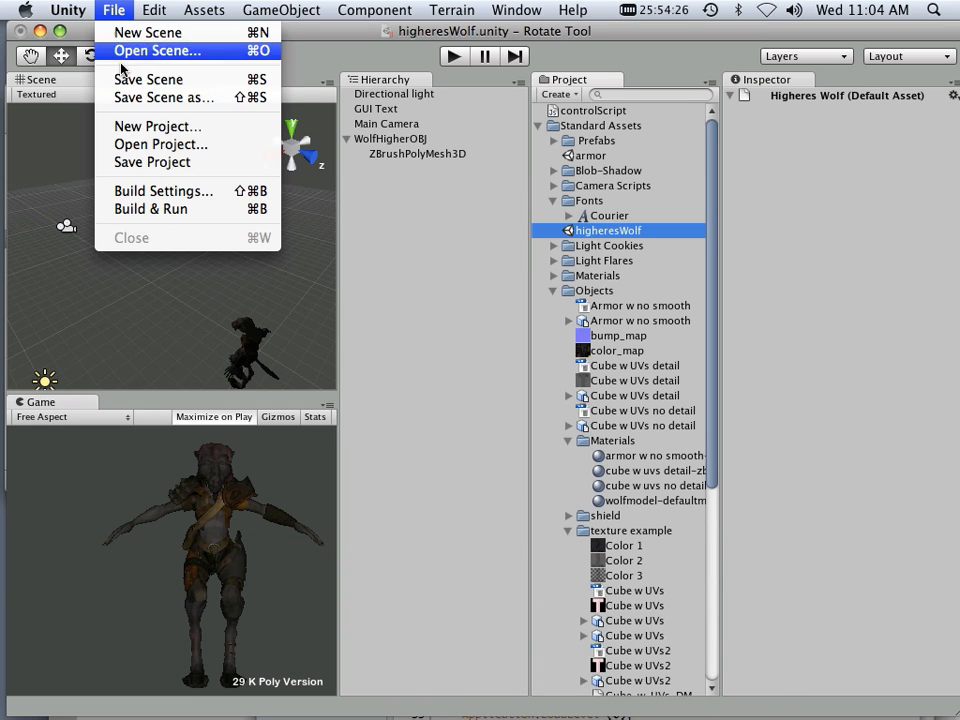
click(146, 191)
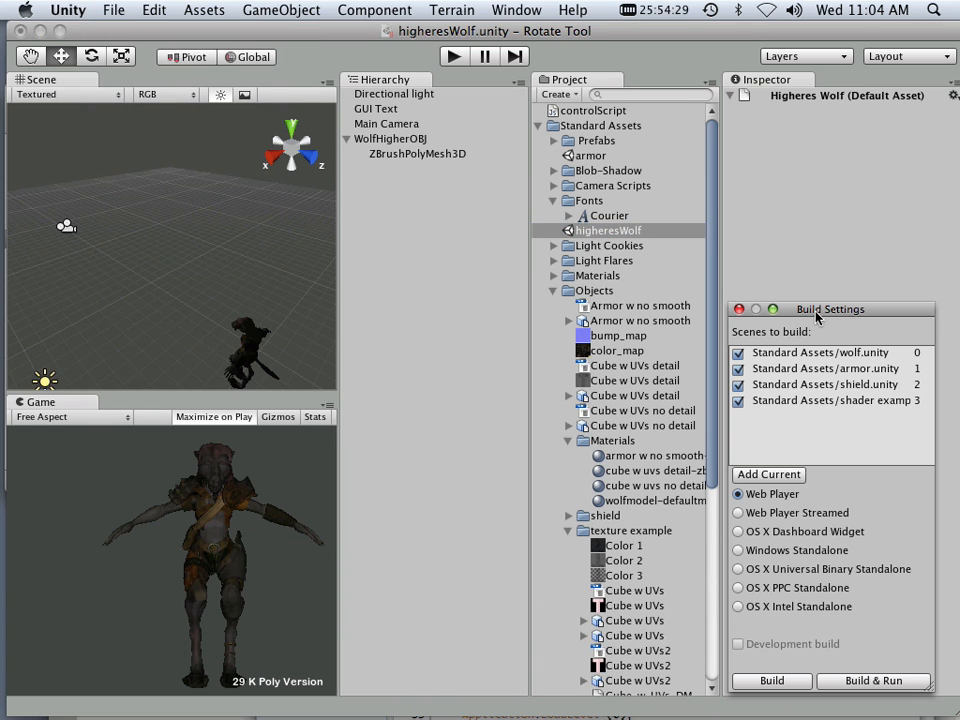
drag(800, 306, 170, 161)
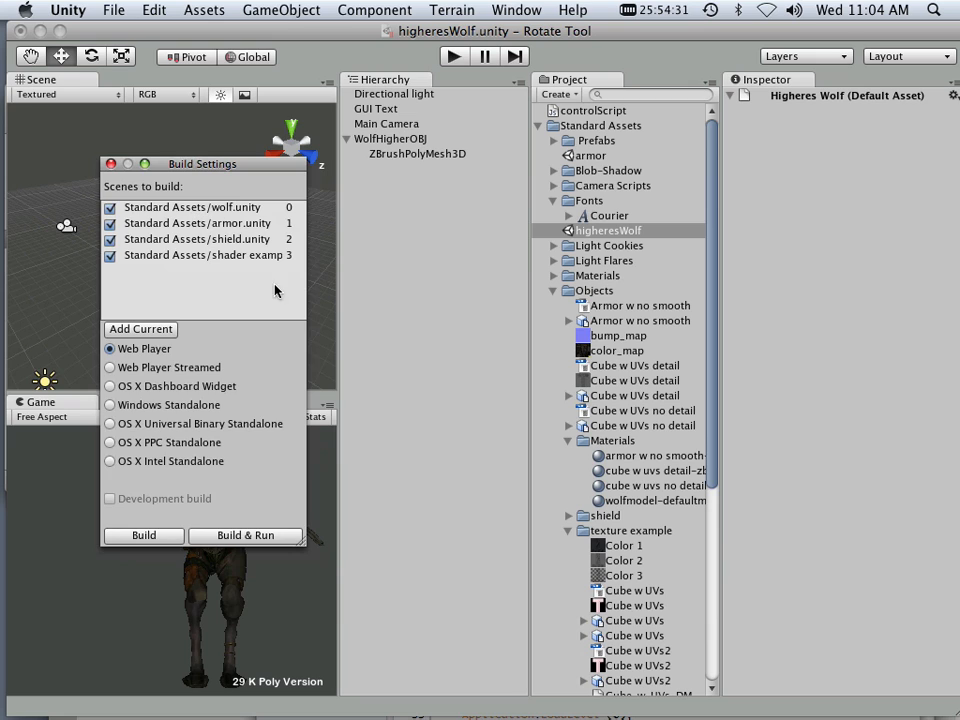
drag(585, 240, 279, 285)
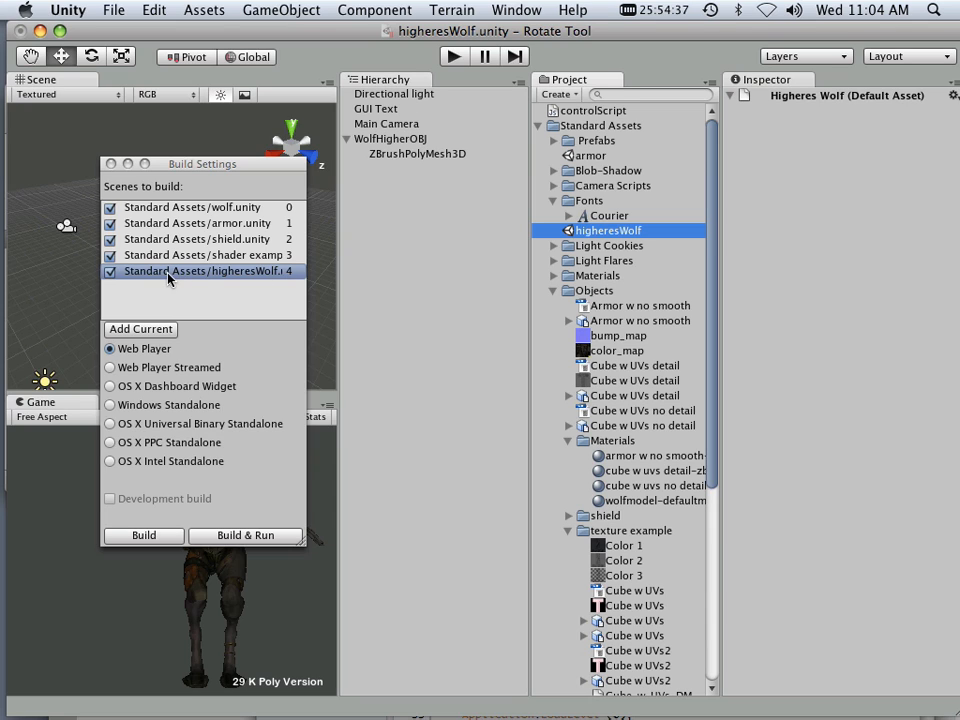
drag(163, 277, 172, 226)
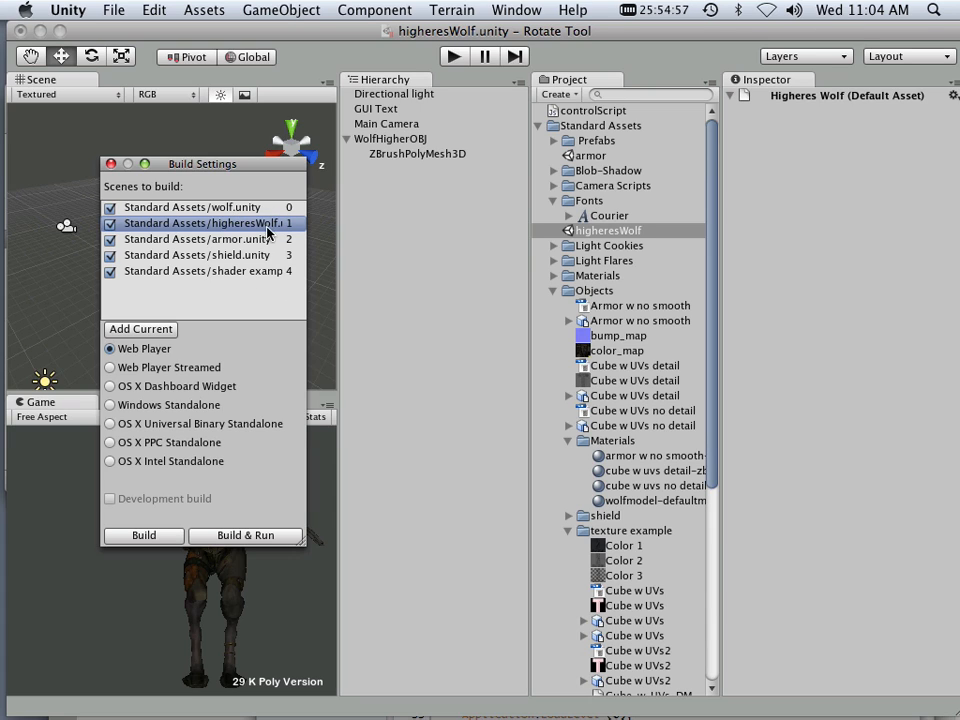
Open controlScript in the Unitron editor and move its window up to expose the model button code
click(566, 110)
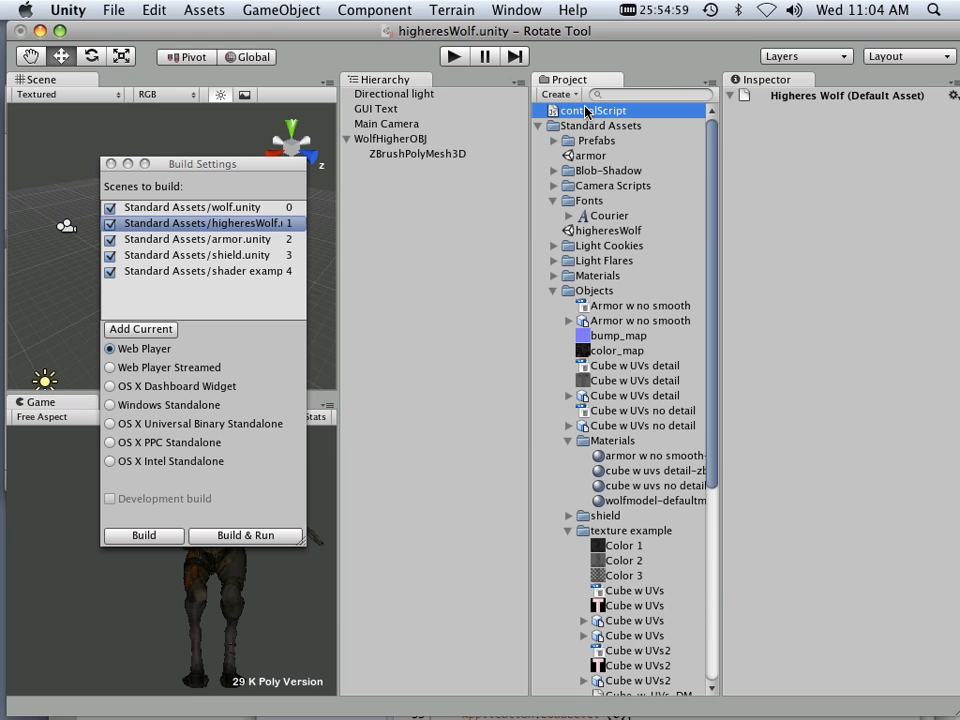
click(562, 111)
double_click(553, 110)
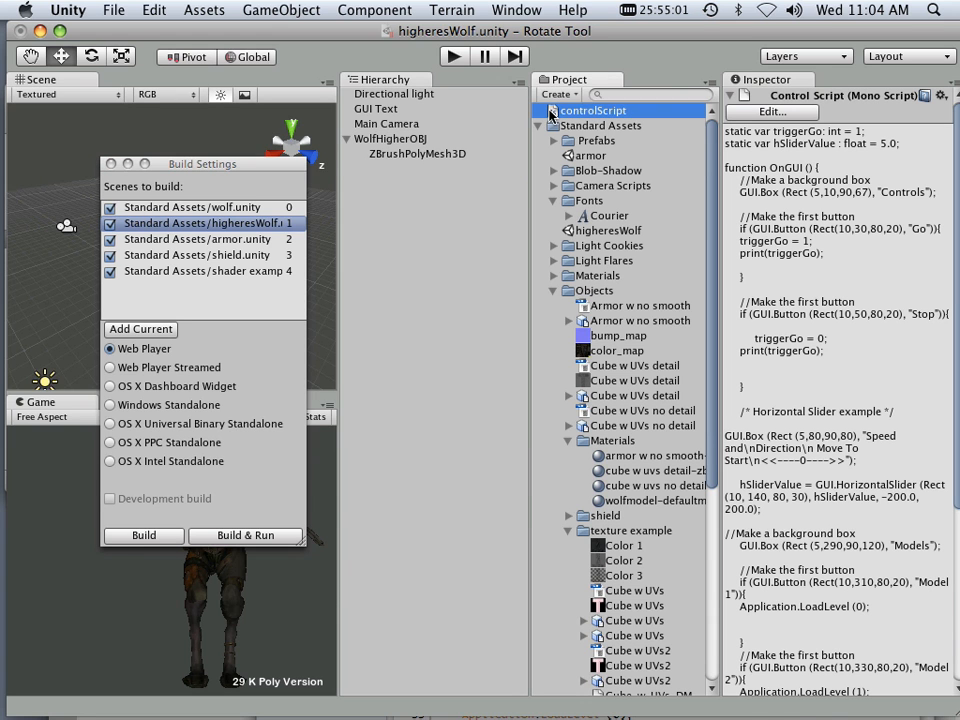
drag(372, 519, 356, 73)
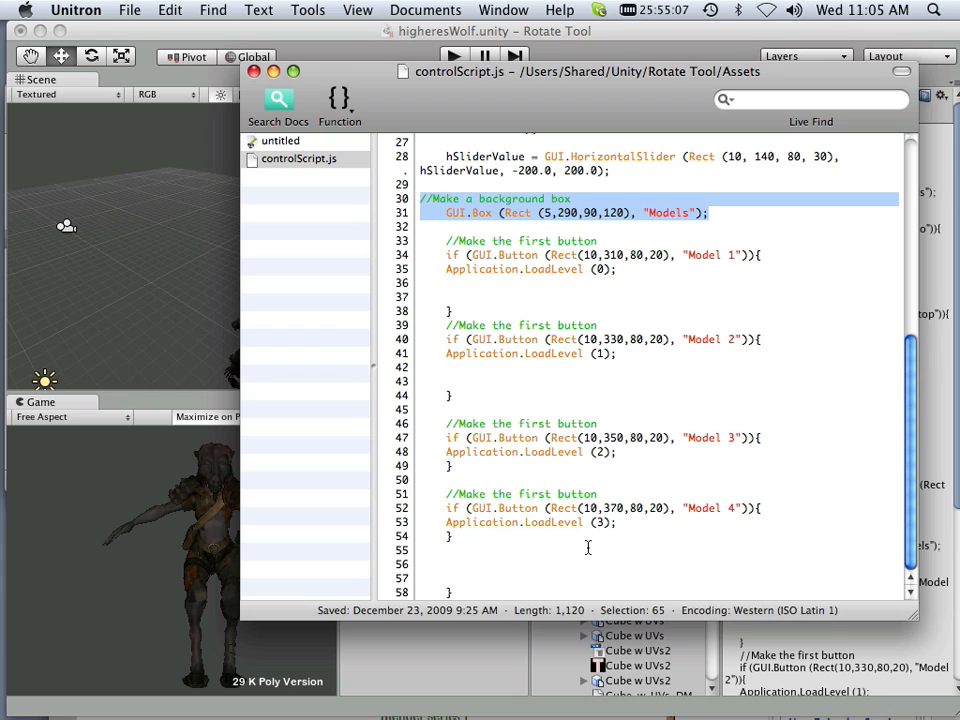
Duplicate the "Model 4" button code block directly below the original, separated by a blank line
drag(479, 541, 434, 499)
key(super+c)
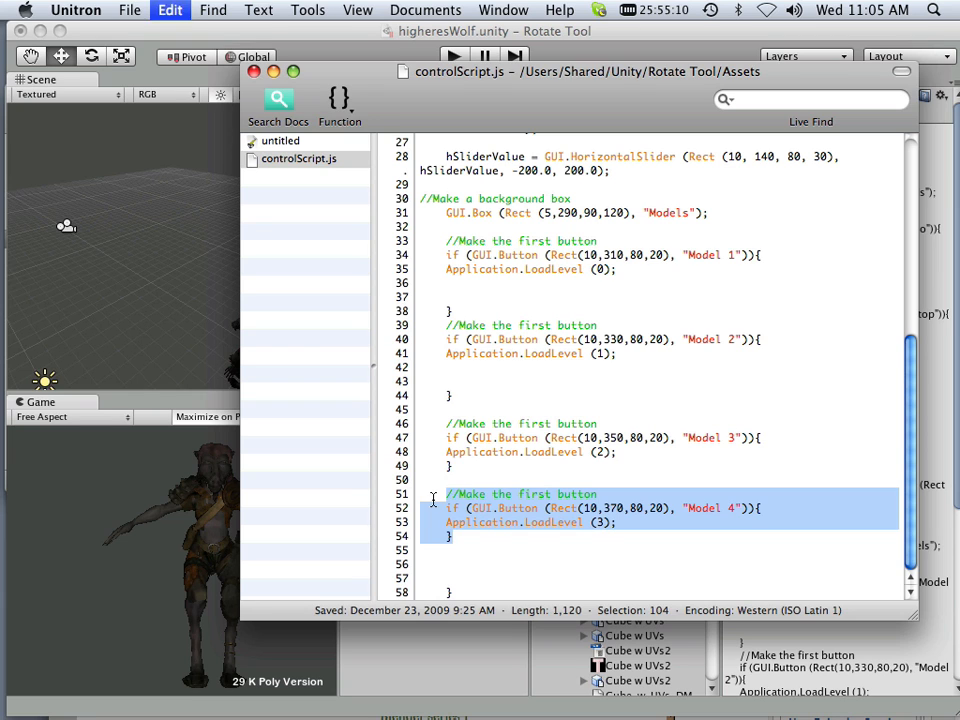
click(454, 556)
key(super+v)
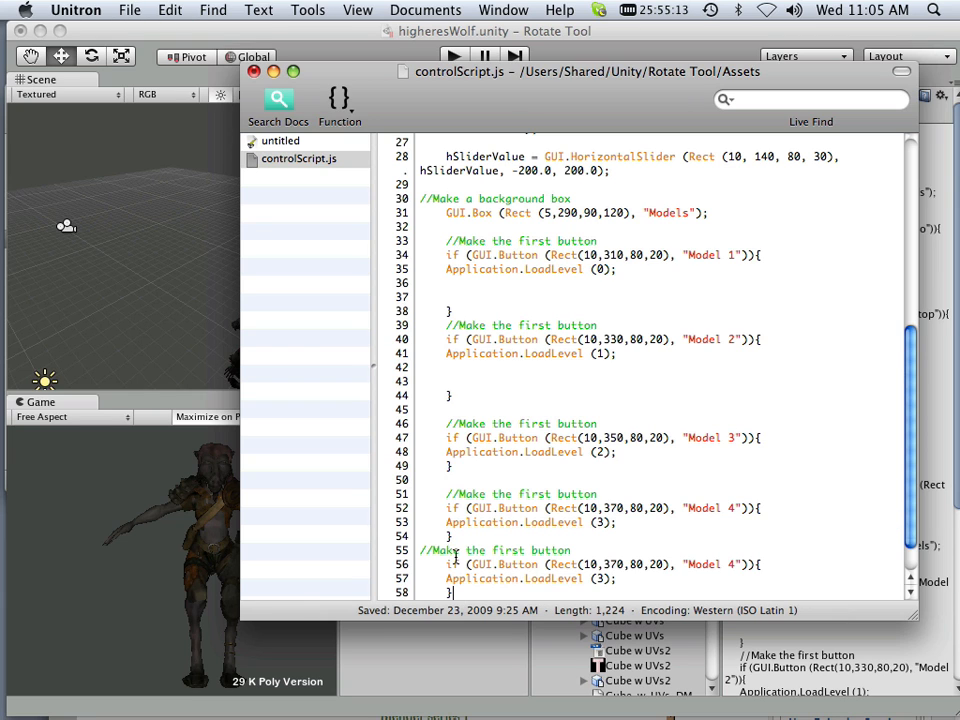
scroll(522, 560, down, 1)
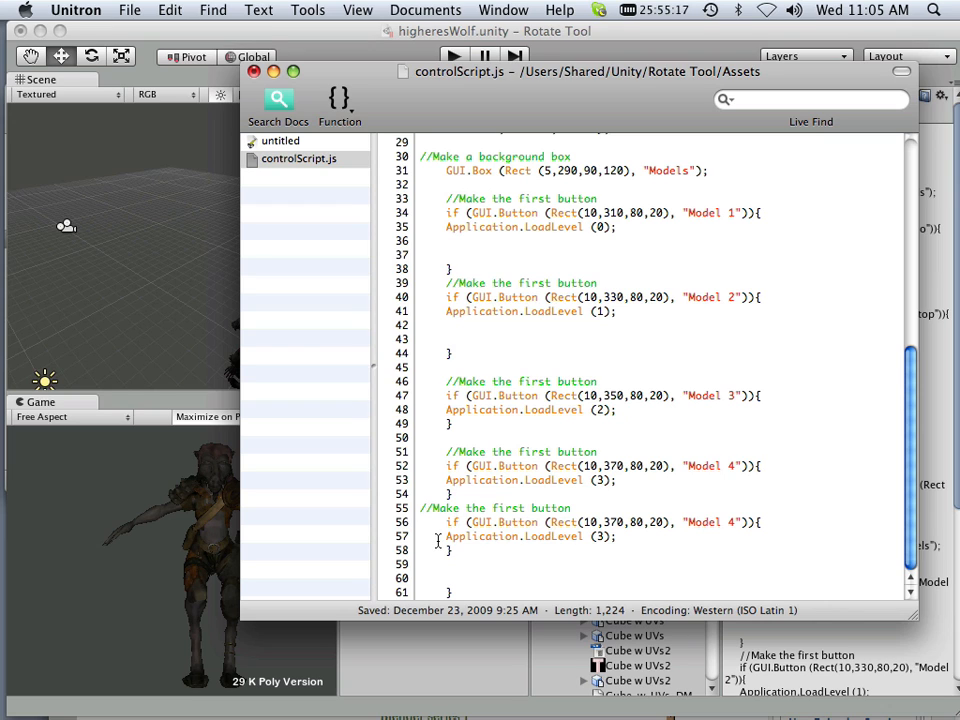
key(Return)
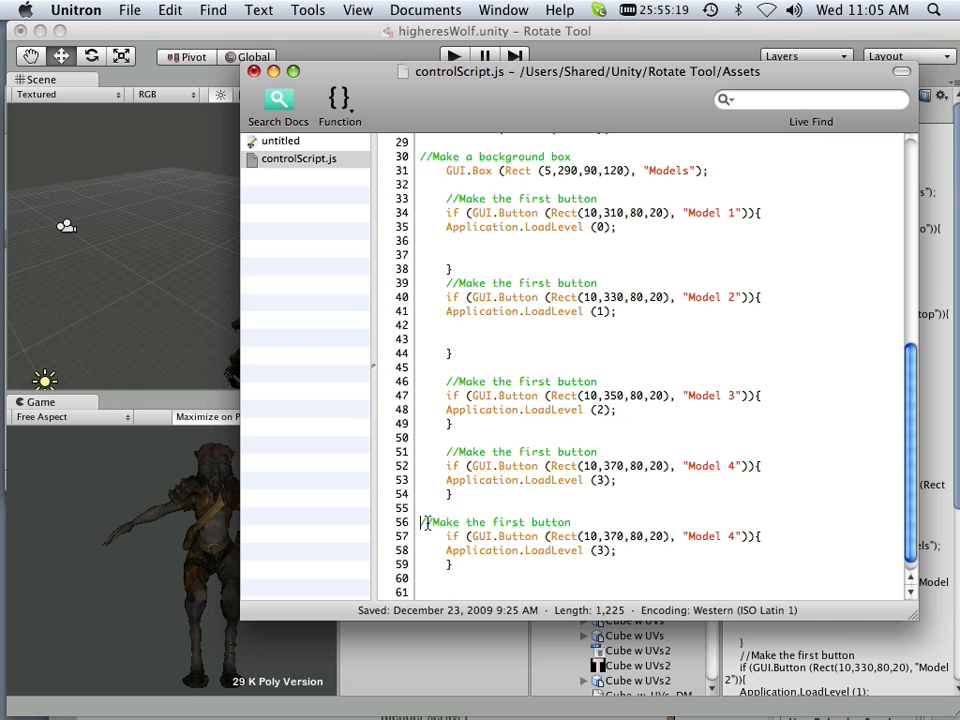
drag(420, 524, 510, 579)
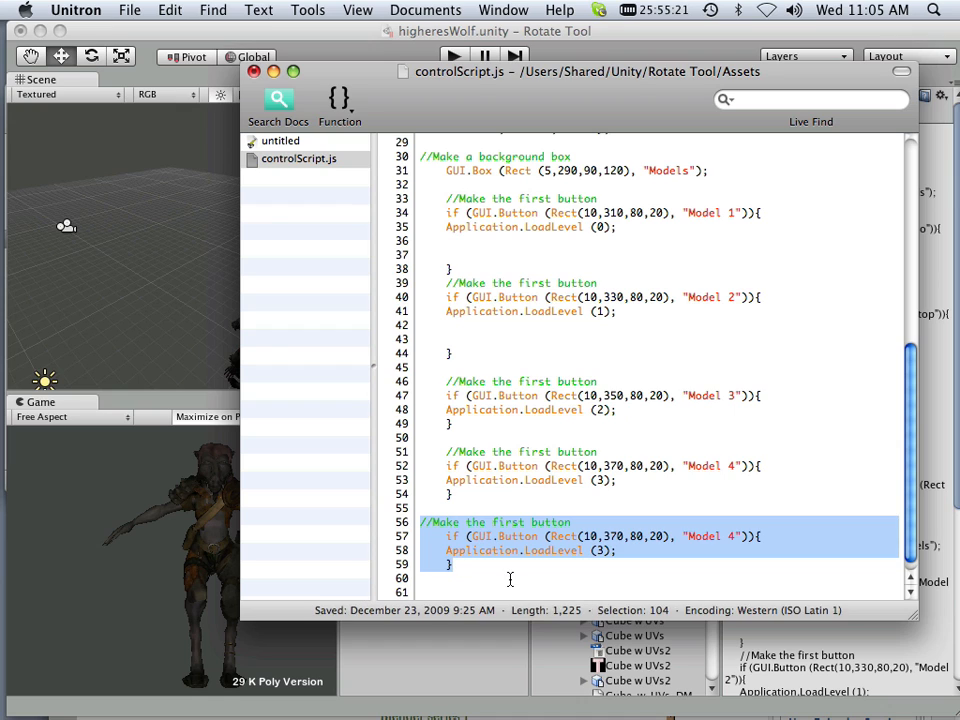
click(513, 576)
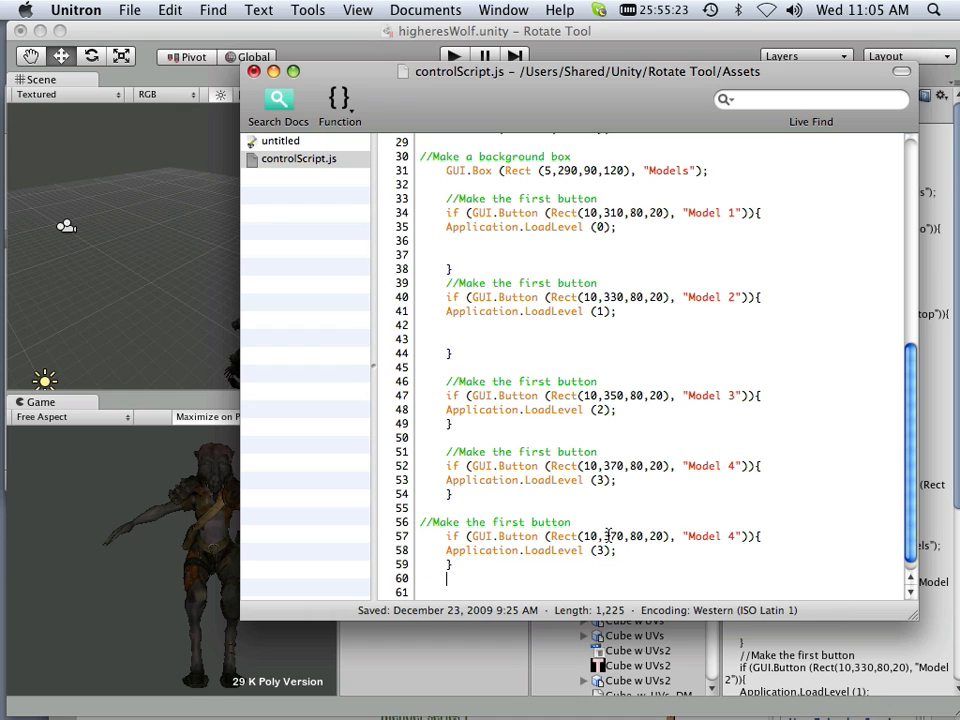
Set the copied button's Y position to 390, its label to "Model 5" and its LoadLevel index to 4, and save the script
drag(611, 537, 606, 537)
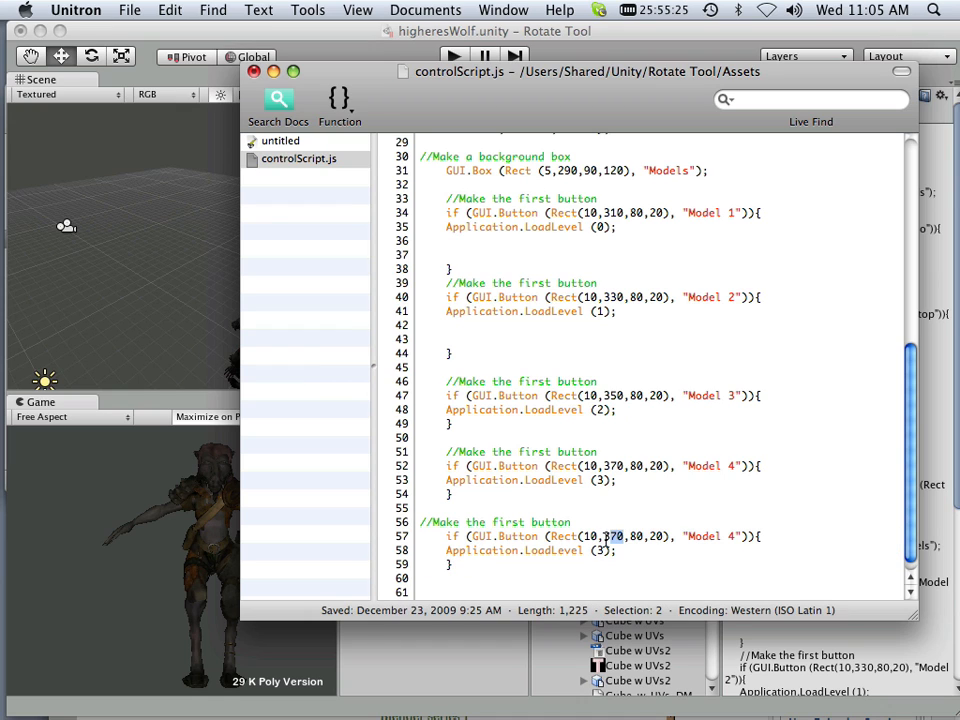
text(90)
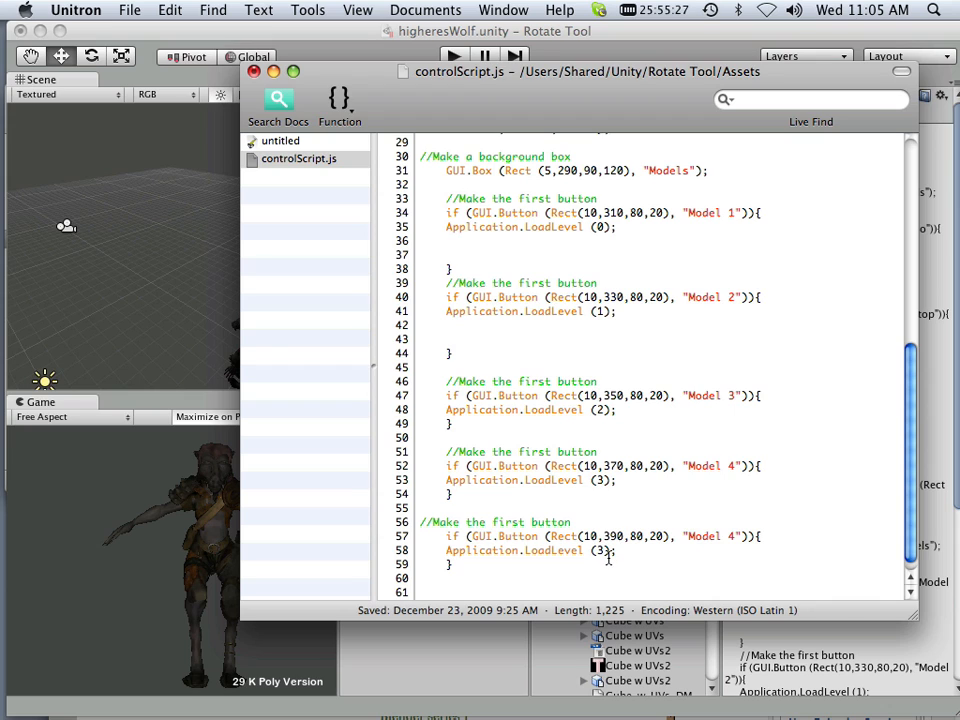
click(733, 536)
key(BackSpace)
text(5)
key(BackSpace)
text(4)
click(128, 10)
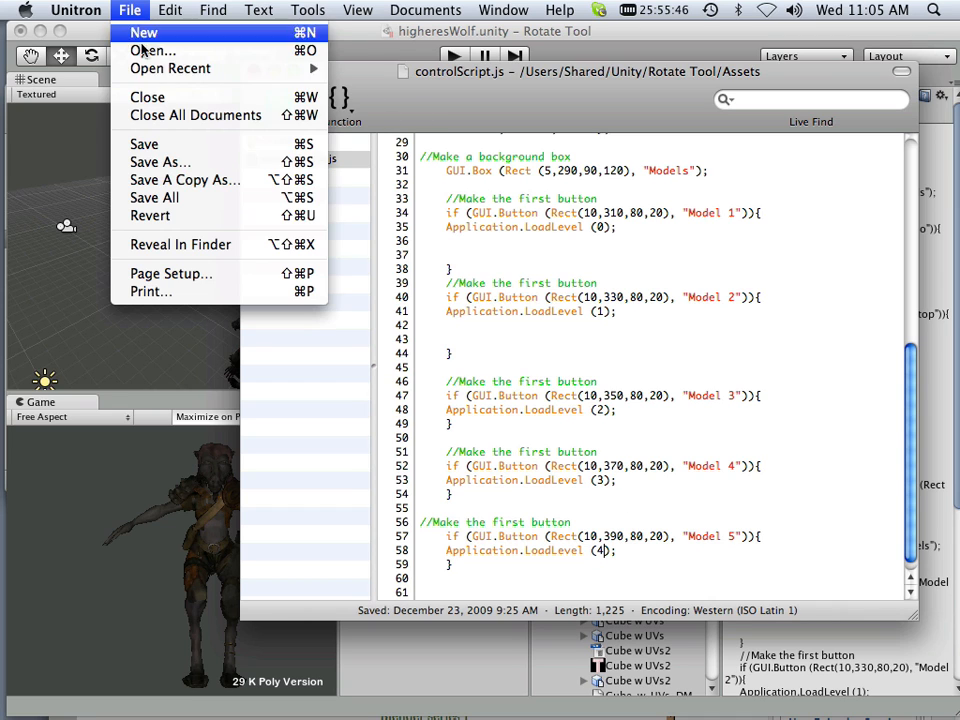
click(163, 145)
Run the scene in Unity, move the Build Settings window off the model buttons, and load Model 1
click(454, 57)
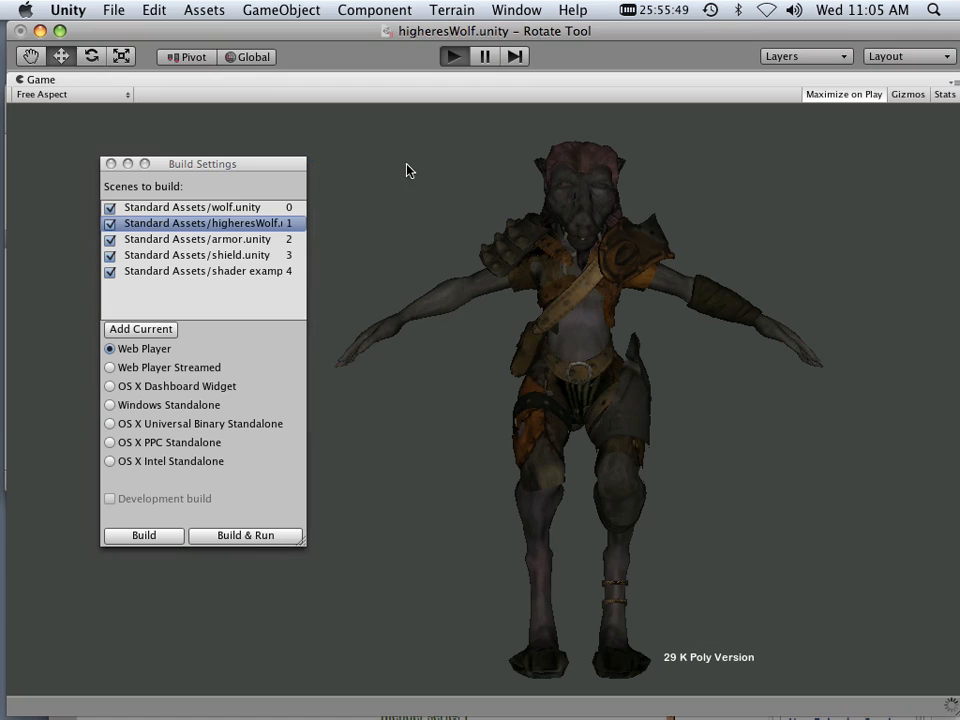
drag(228, 165, 352, 182)
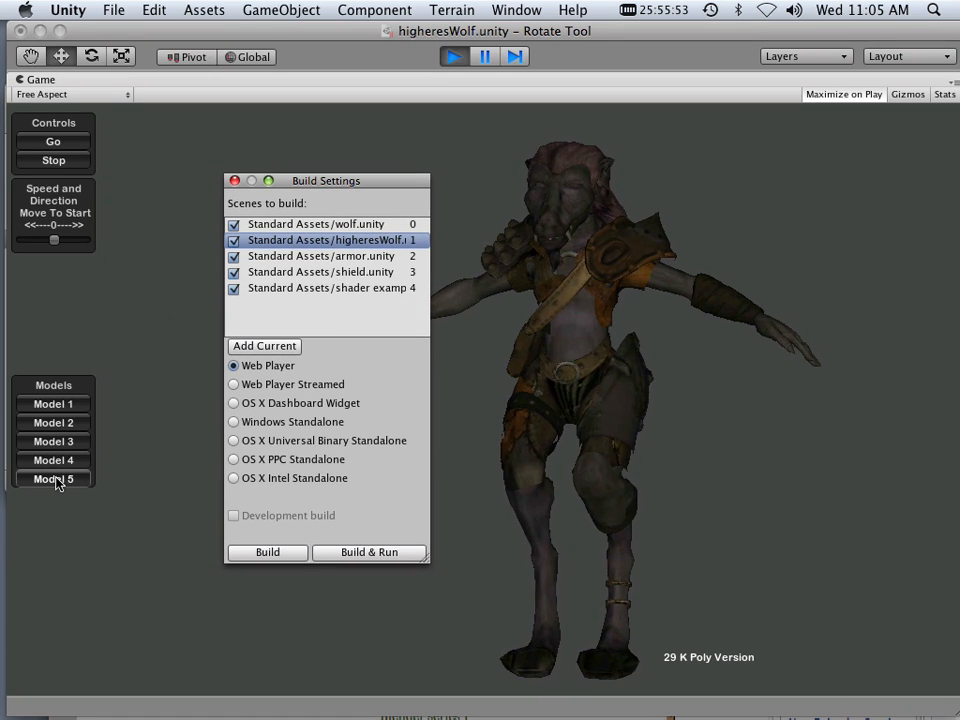
click(62, 402)
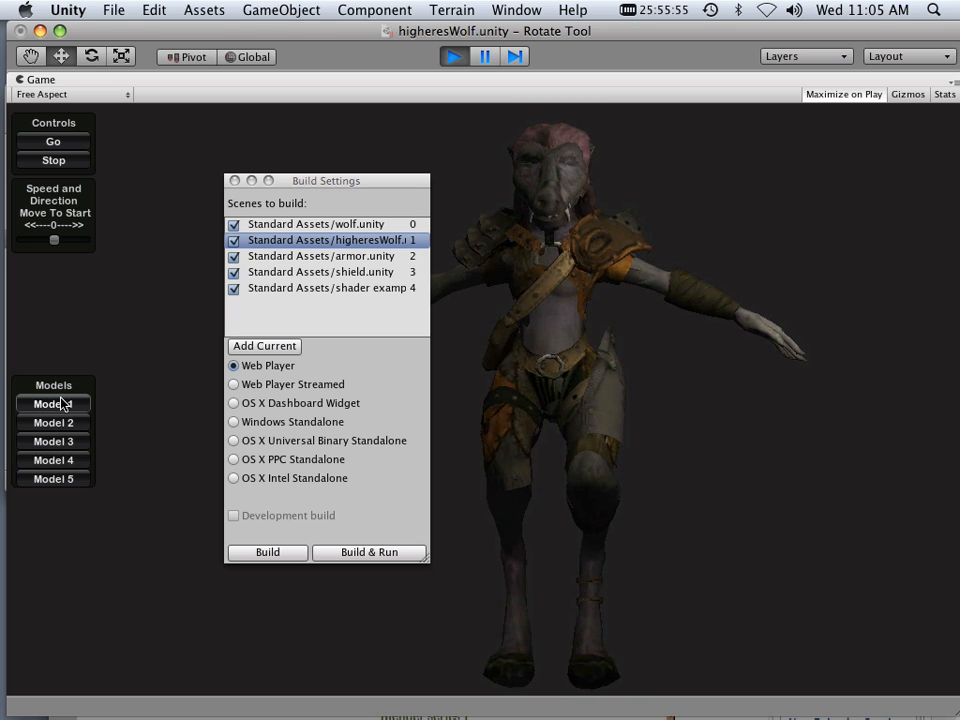
Load Models 2, 3, 4 and 5 in turn in the running scene, and stop the playback
click(60, 423)
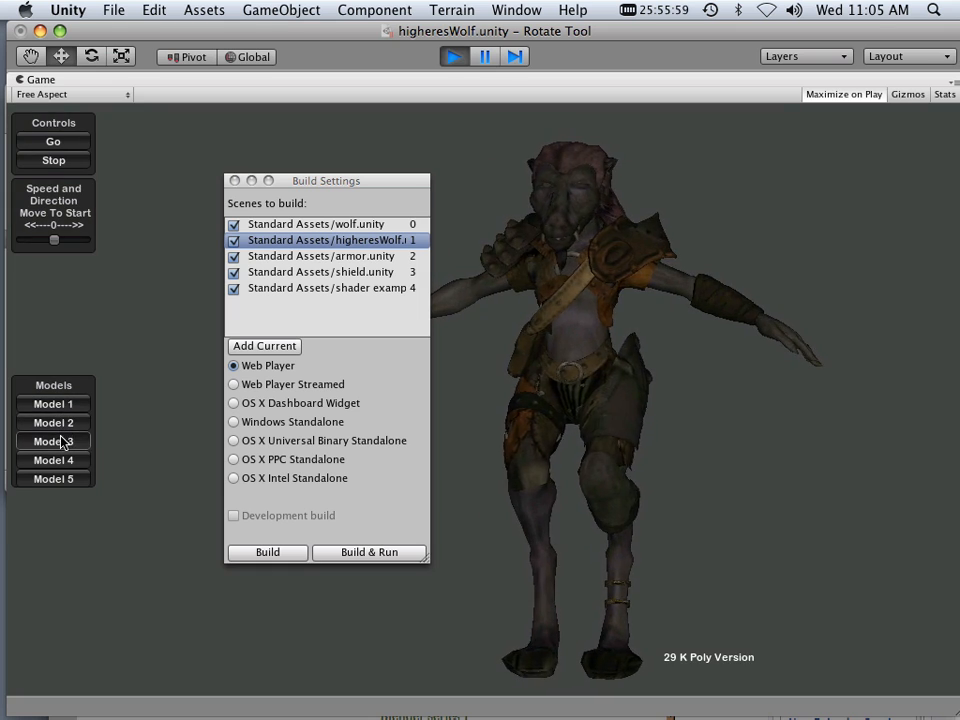
click(62, 441)
click(62, 459)
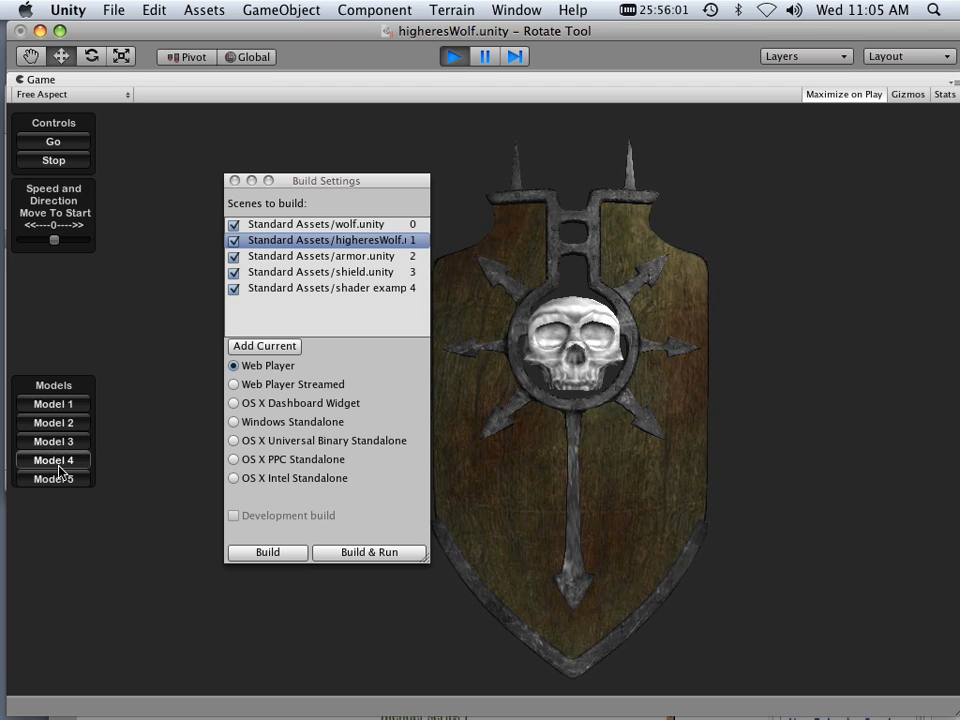
click(55, 479)
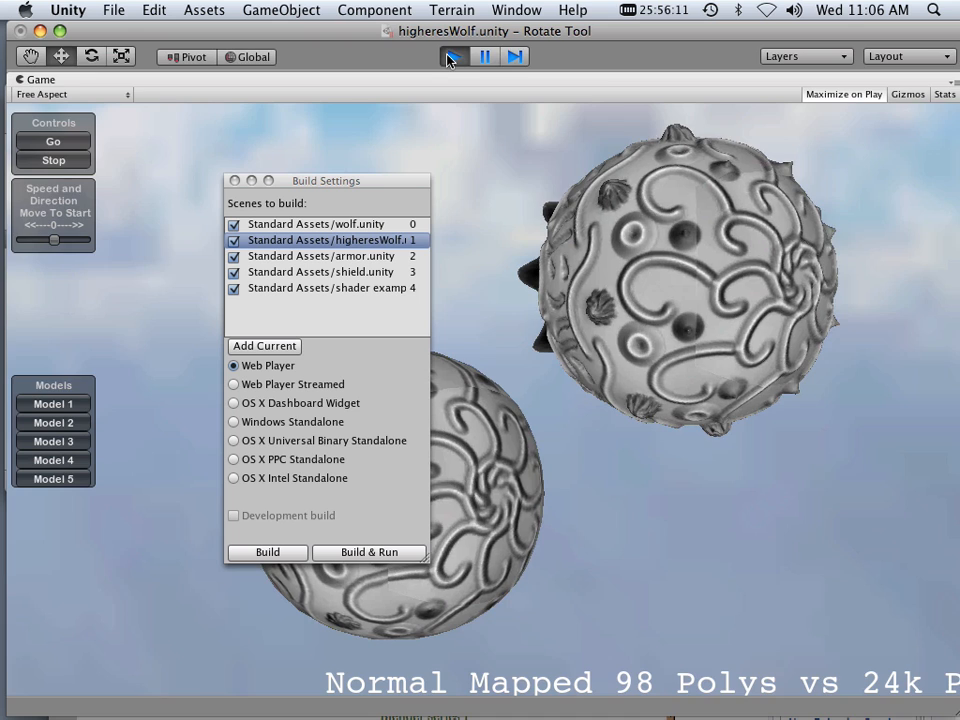
click(452, 57)
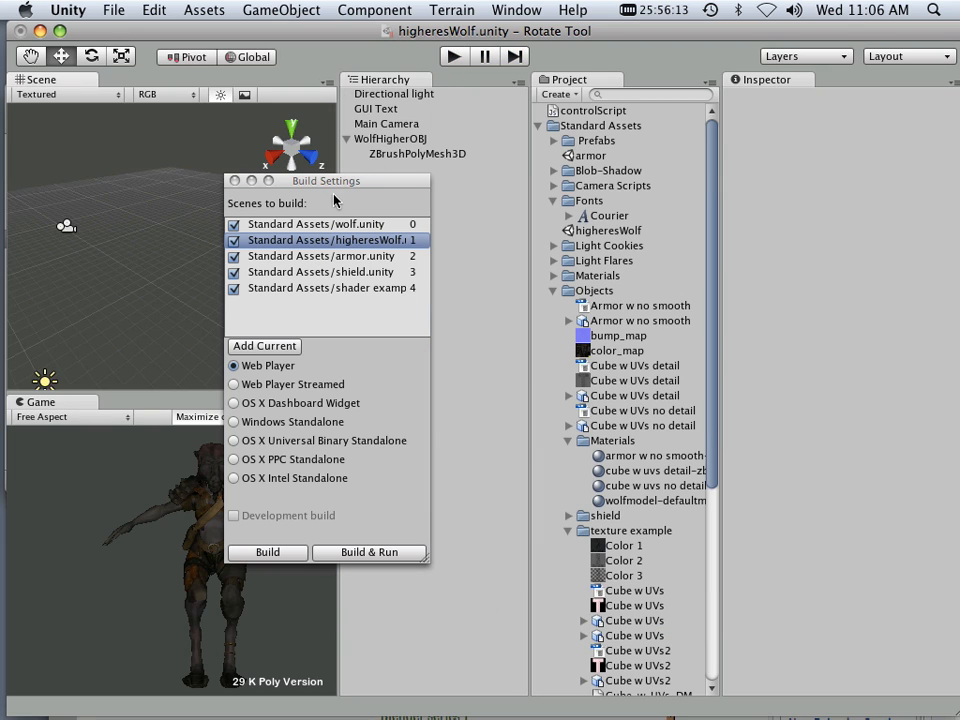
Move the Build Settings window off the Scene and Game views and save the scene
drag(330, 183, 435, 219)
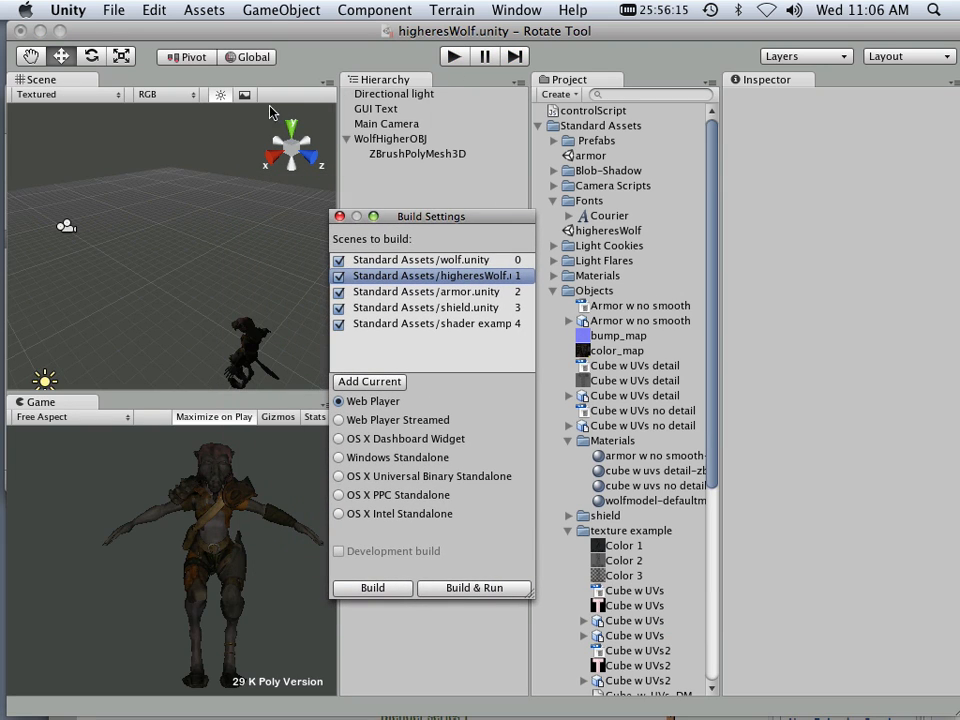
click(113, 10)
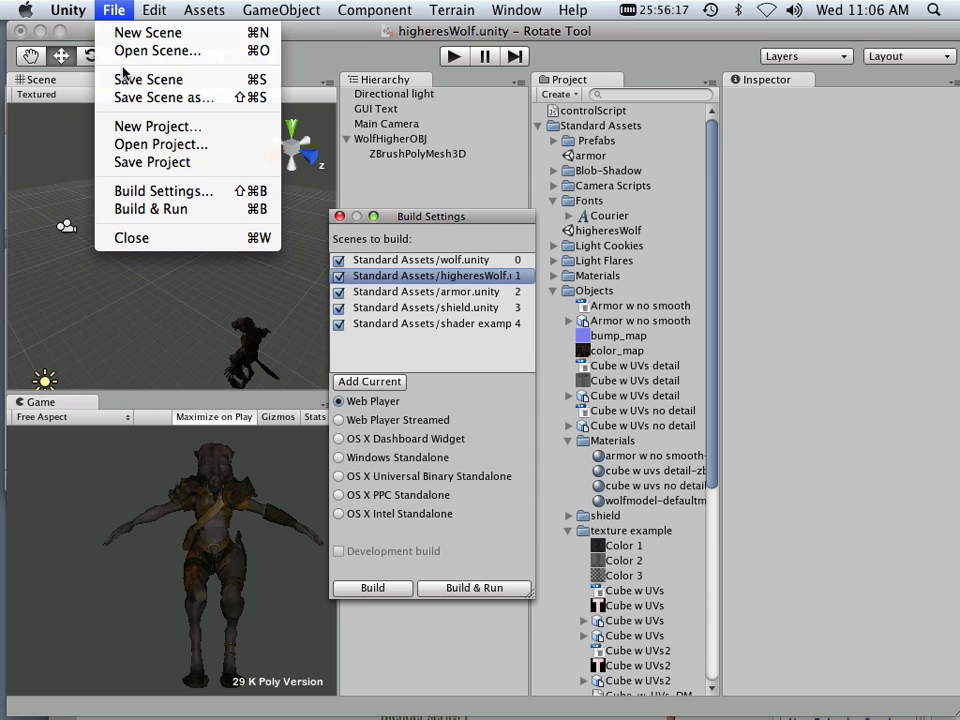
click(124, 80)
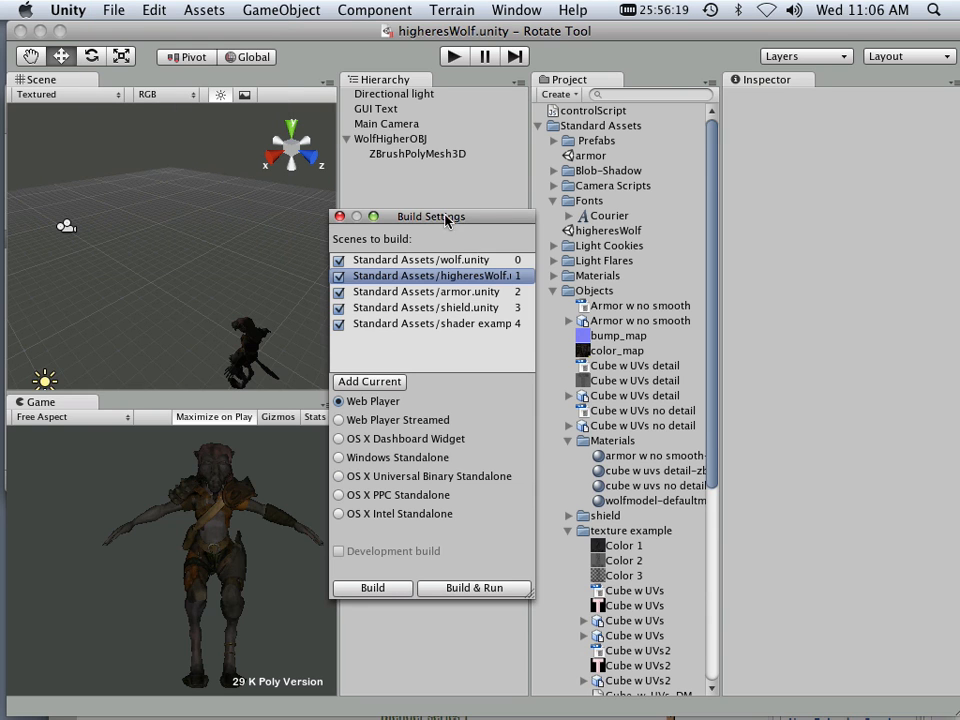
Open controlScript in Unitron and examine the starting values of triggerGo and hSliderValue at the top of the script
double_click(570, 110)
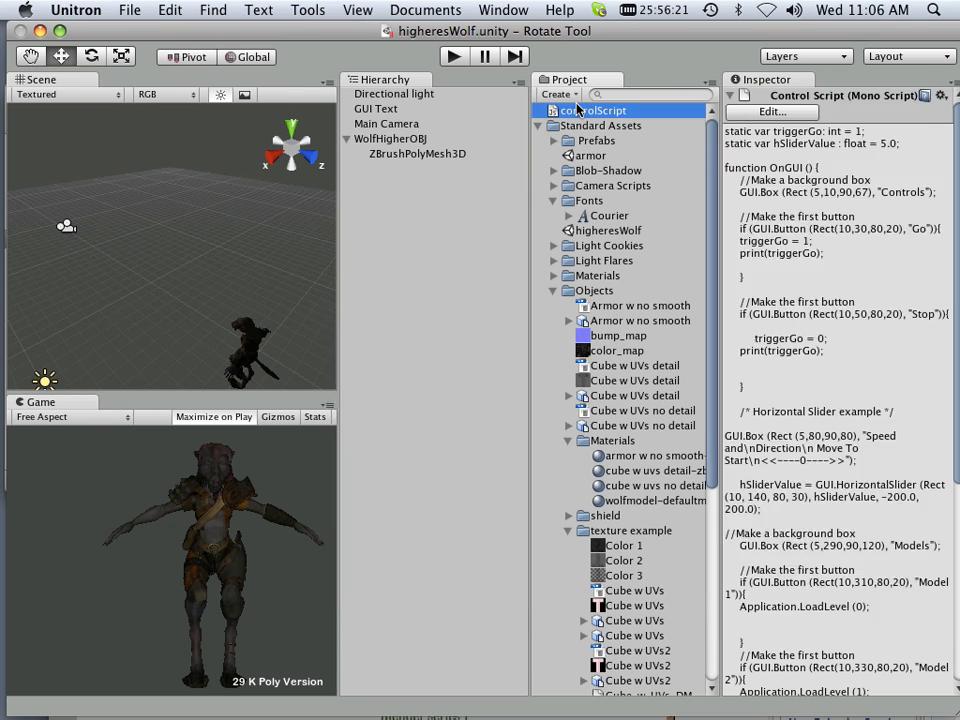
scroll(466, 213, up, 10)
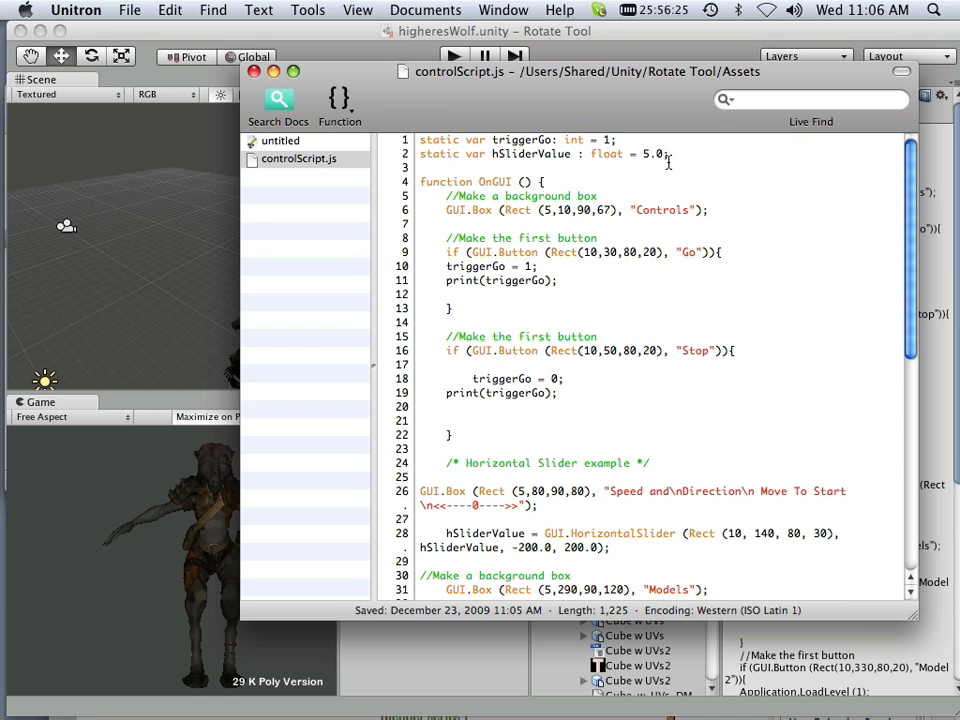
drag(669, 155, 421, 142)
click(504, 168)
drag(585, 141, 611, 141)
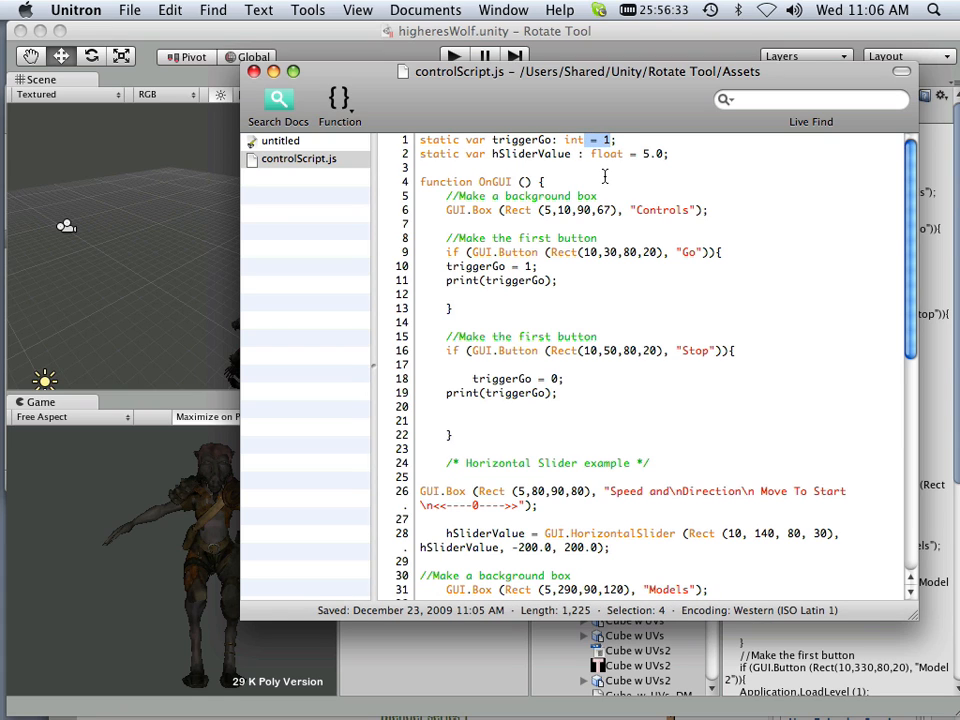
click(583, 146)
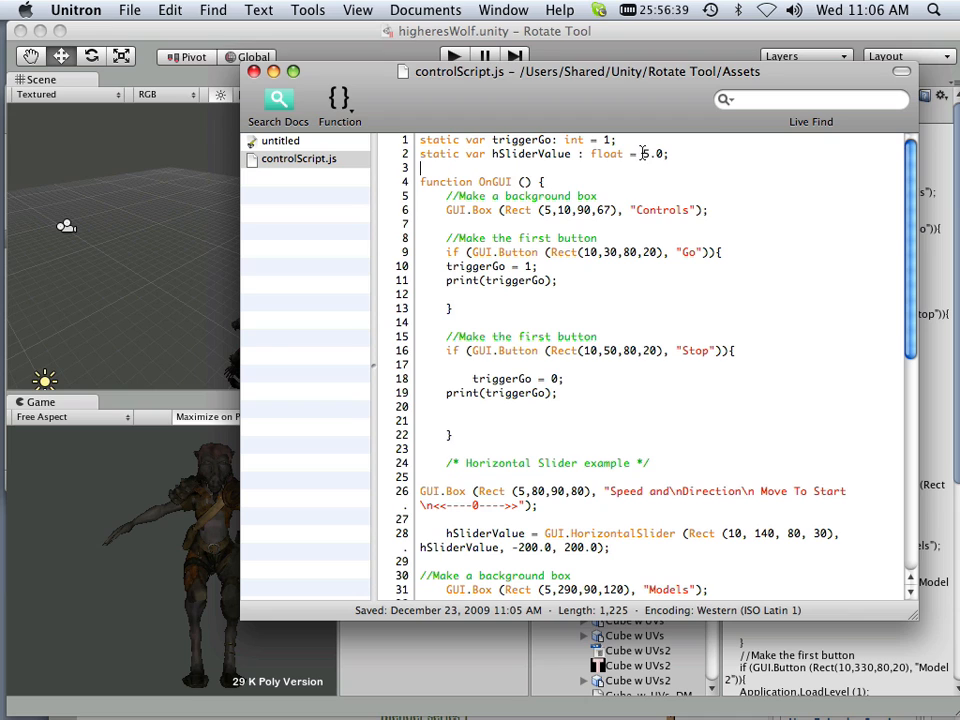
drag(643, 153, 659, 153)
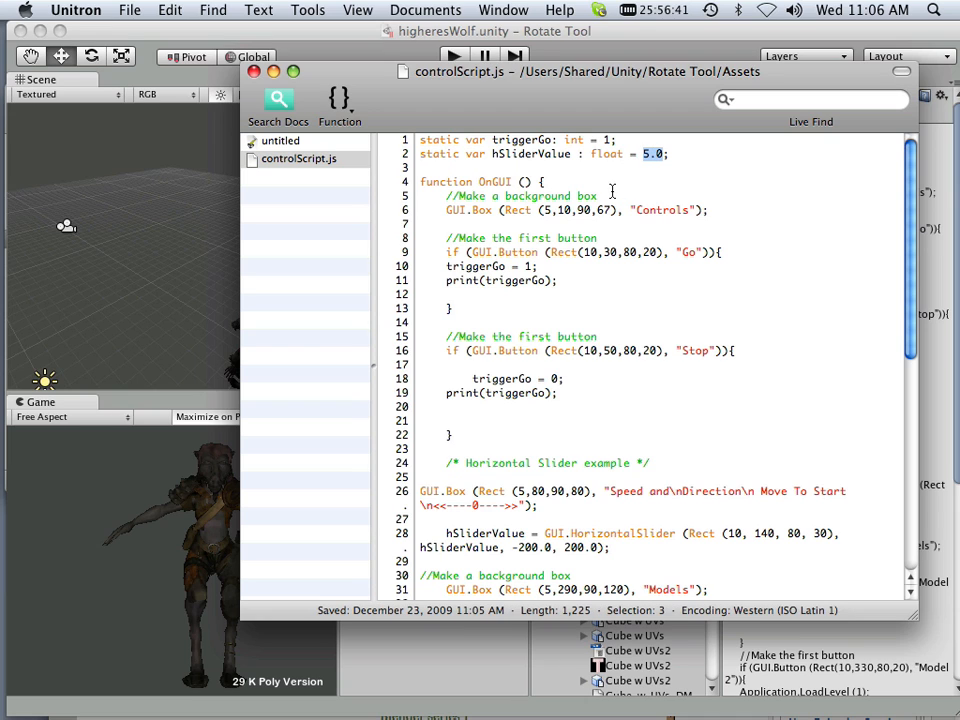
Set the starting value of hSliderValue to 20.0 and save the script
click(648, 164)
click(647, 155)
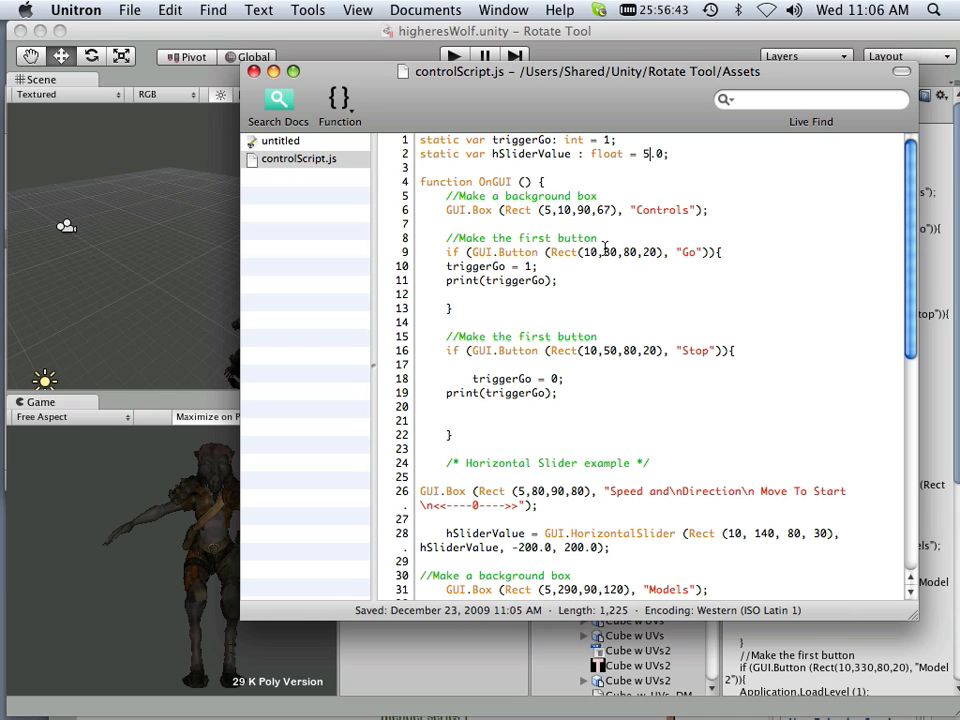
key(BackSpace)
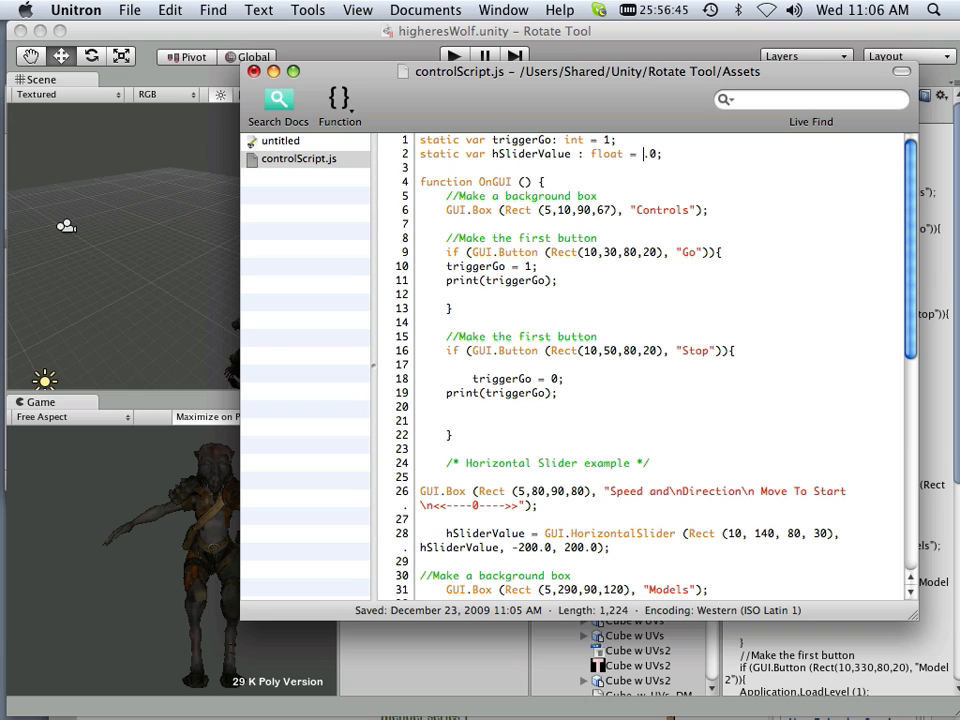
text(20)
click(129, 10)
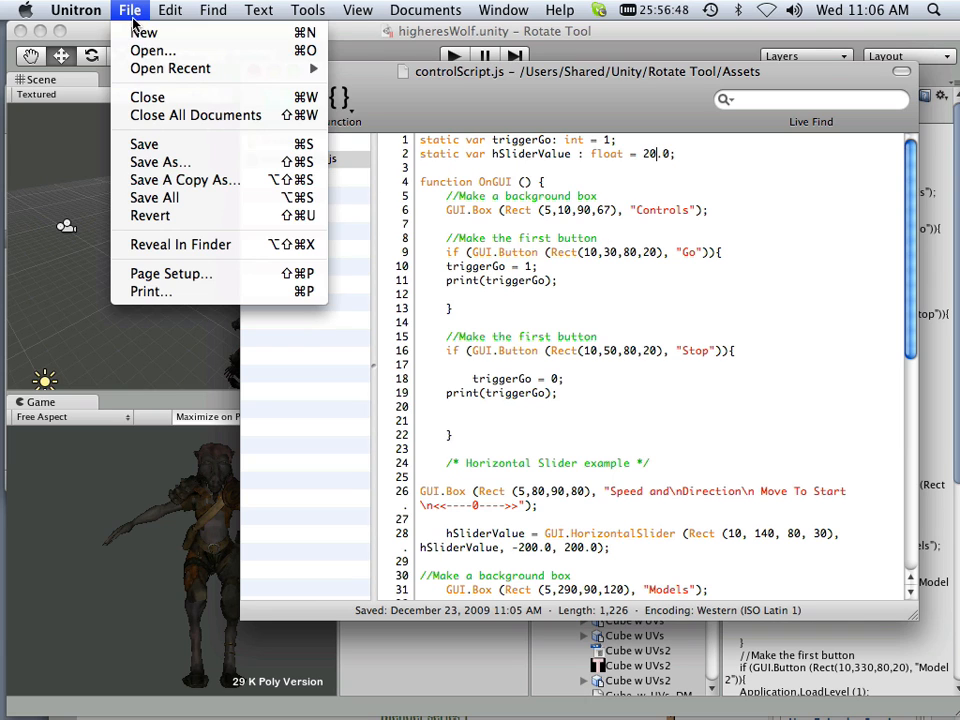
click(165, 143)
Run the scene in Unity, try the speed and direction slider, move Build Settings off the model, and stop the playback
click(453, 57)
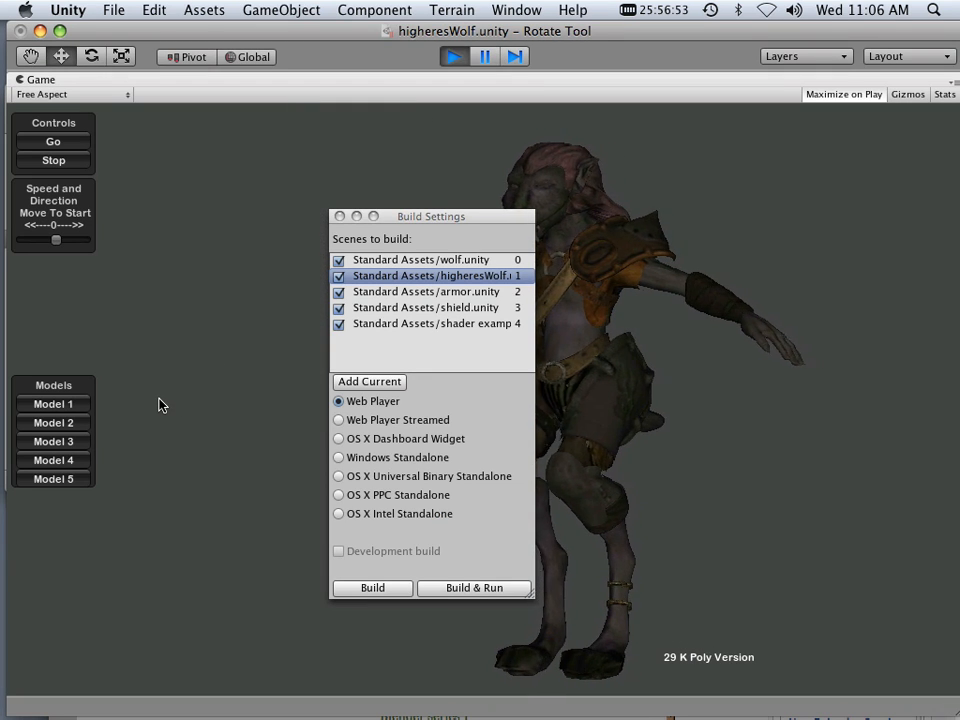
mouse_move(58, 243)
mouse_down()
mouse_move(66, 242)
mouse_move(21, 241)
mouse_move(53, 247)
mouse_up()
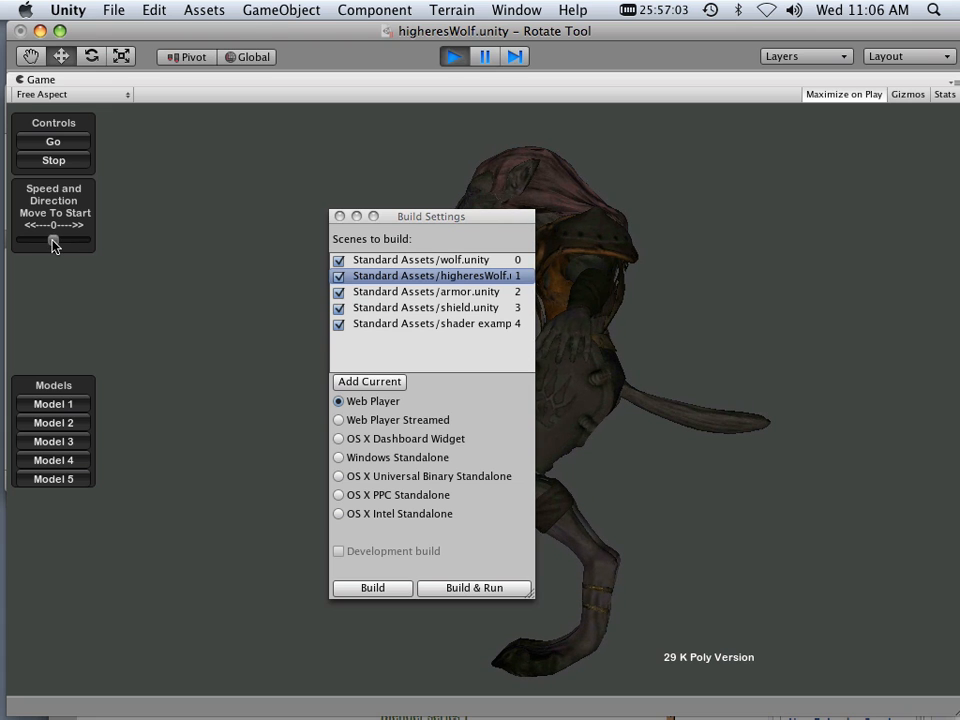
drag(376, 227, 188, 434)
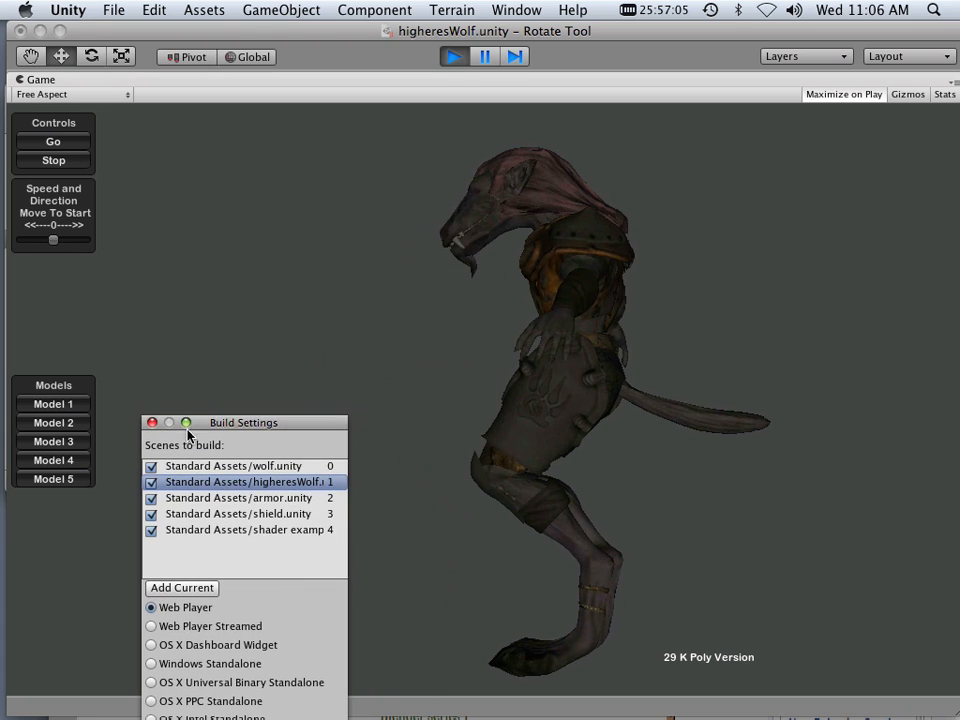
click(453, 56)
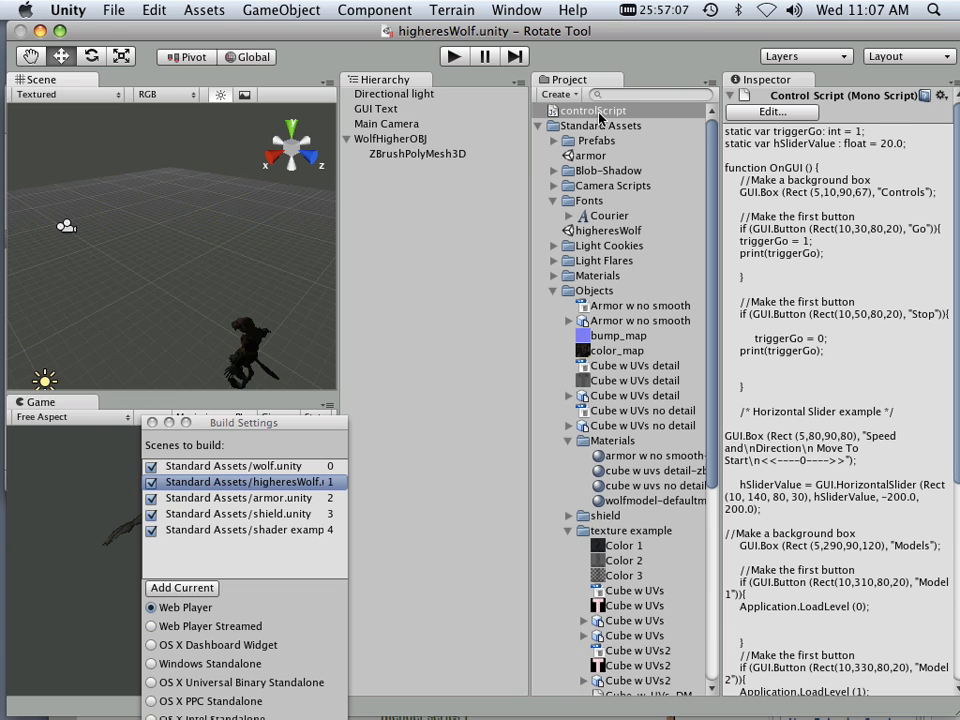
Reopen controlScript in Unitron, set the hSliderValue starting value to 5.0, and close the script with its changes saved
double_click(565, 110)
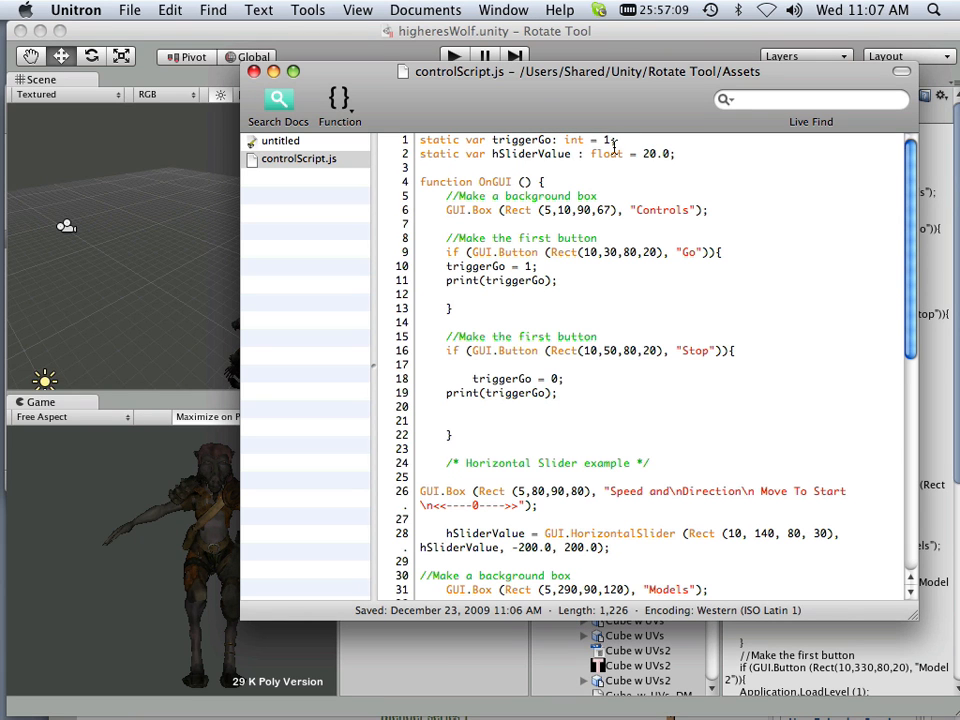
double_click(647, 154)
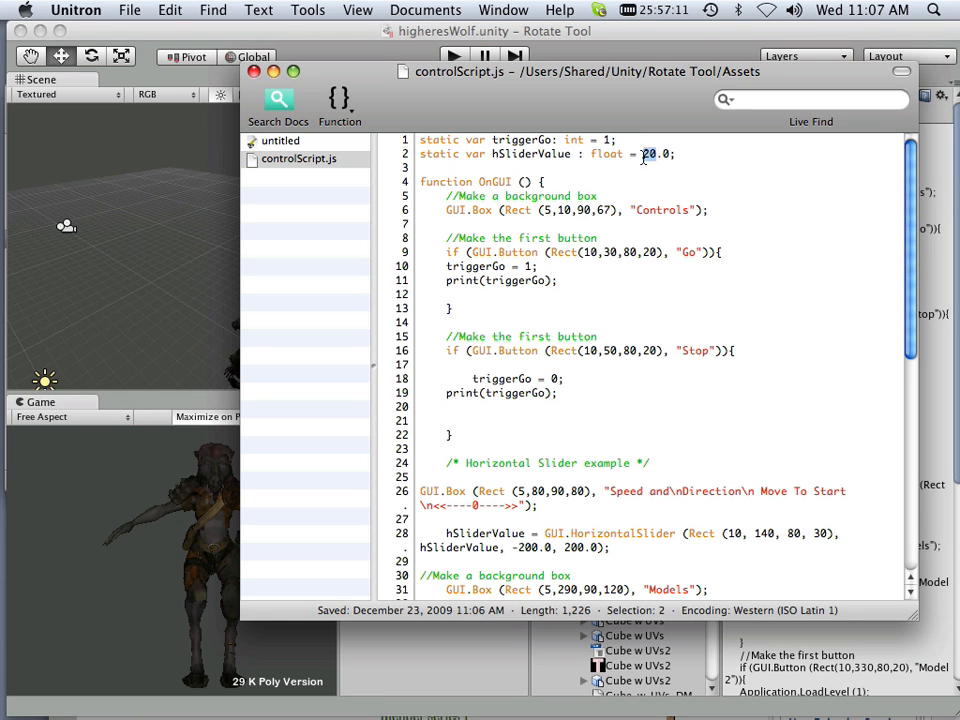
text(5)
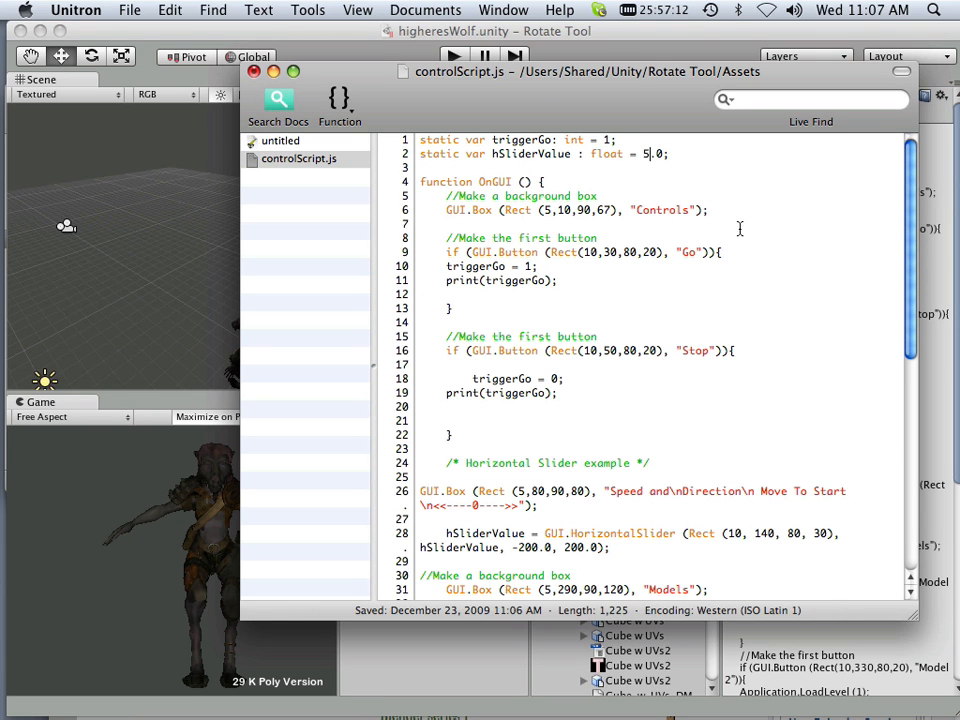
click(255, 73)
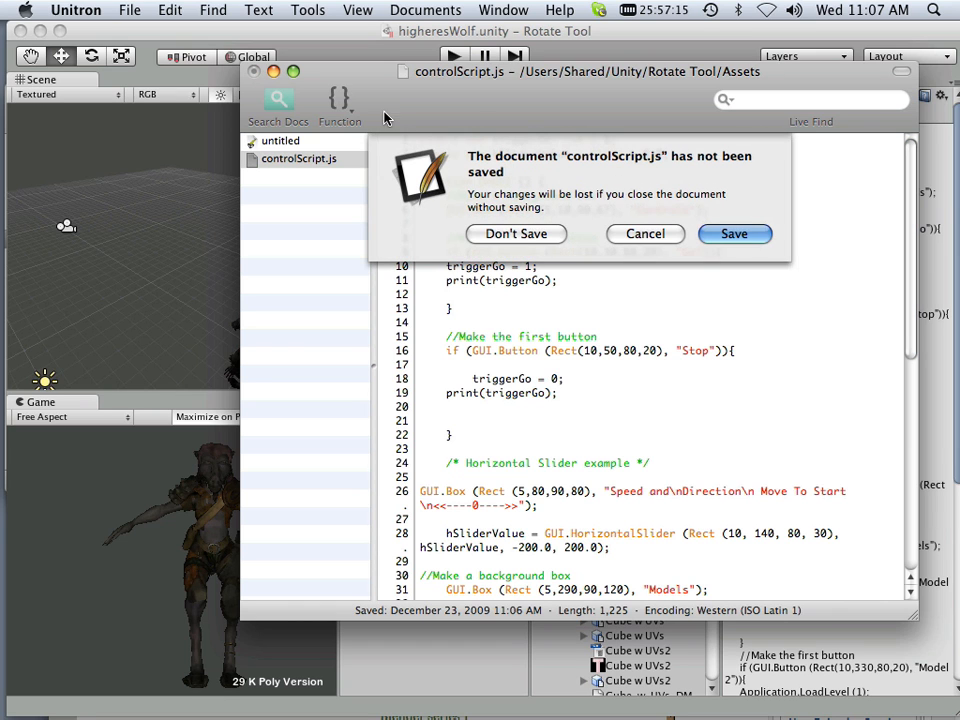
click(734, 233)
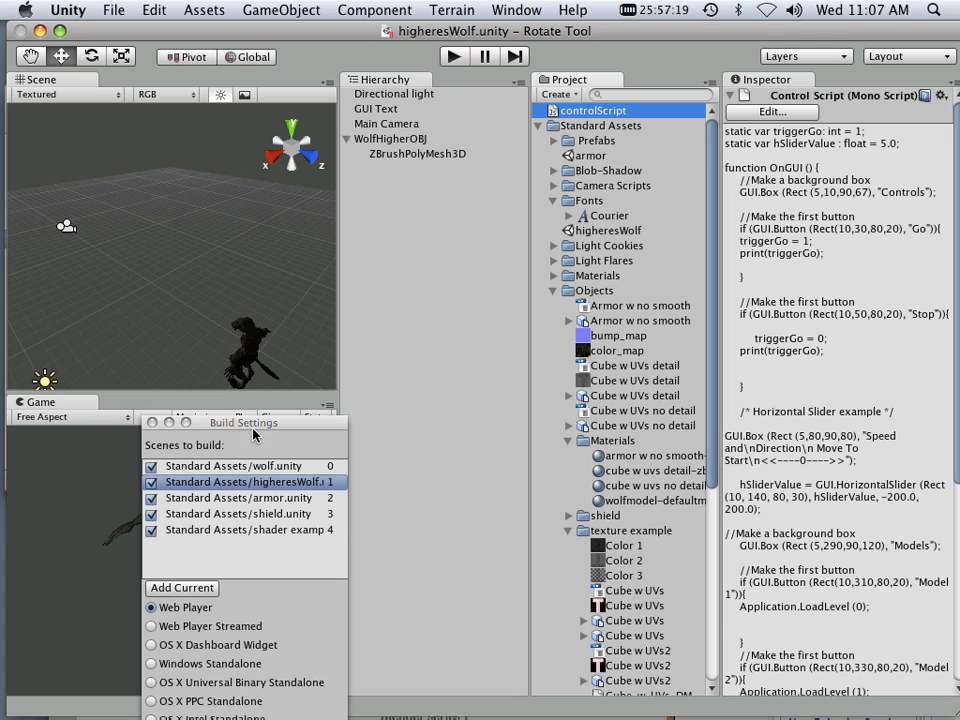
Choose Web Player Streamed as the build target and move the Build Settings window clear of the Scene and Game views
drag(253, 432, 155, 119)
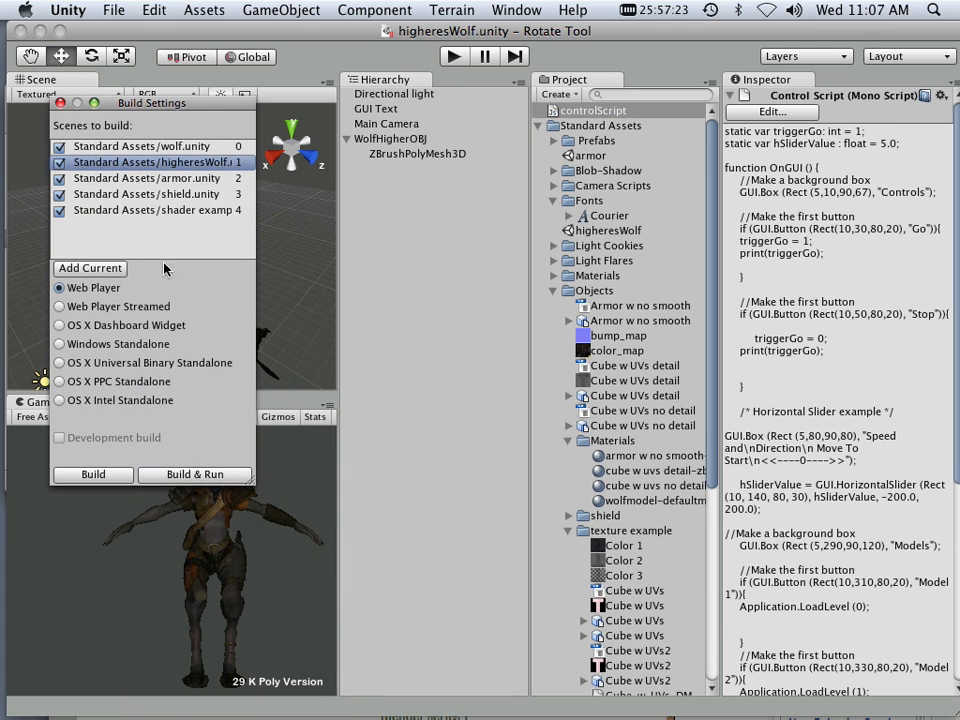
click(62, 307)
drag(145, 30, 138, 28)
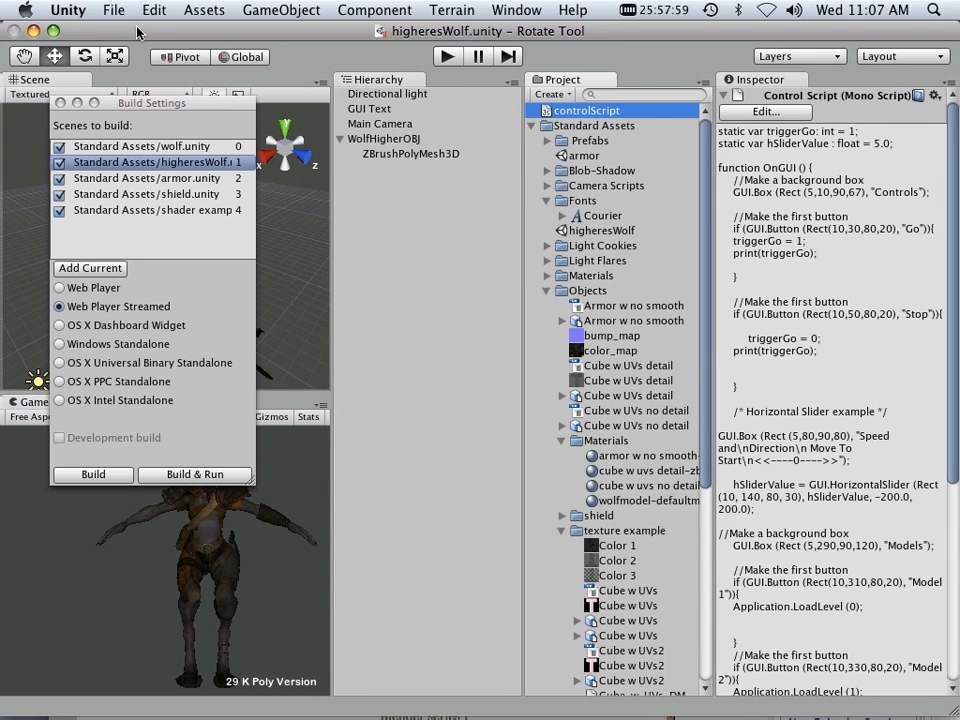
drag(100, 102, 374, 257)
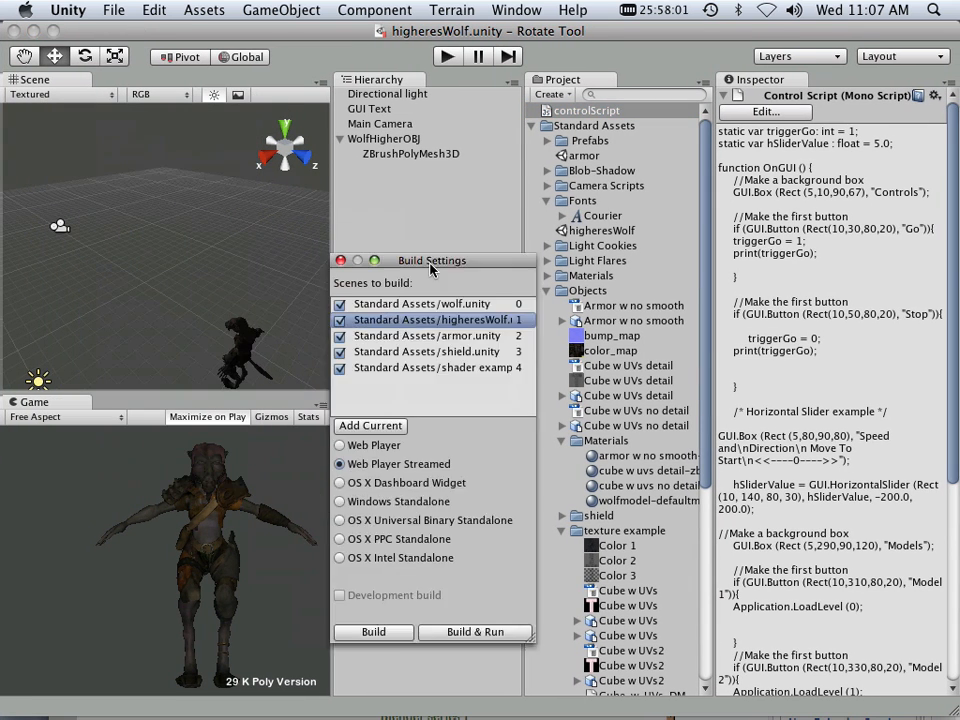